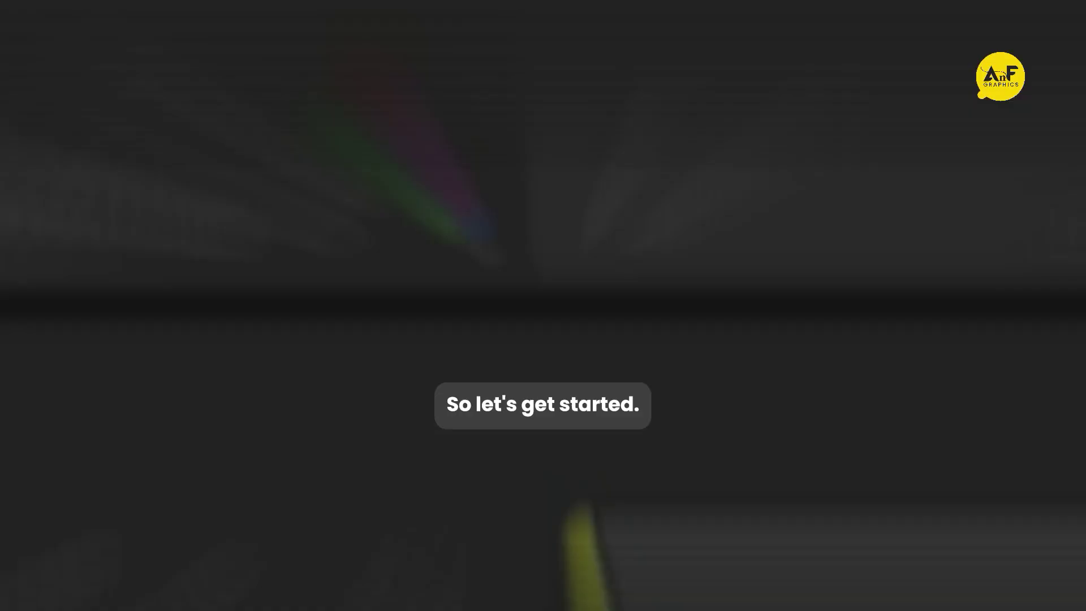
# Create a new composition named 'Render Comp'.
pyautogui.click(565, 188)
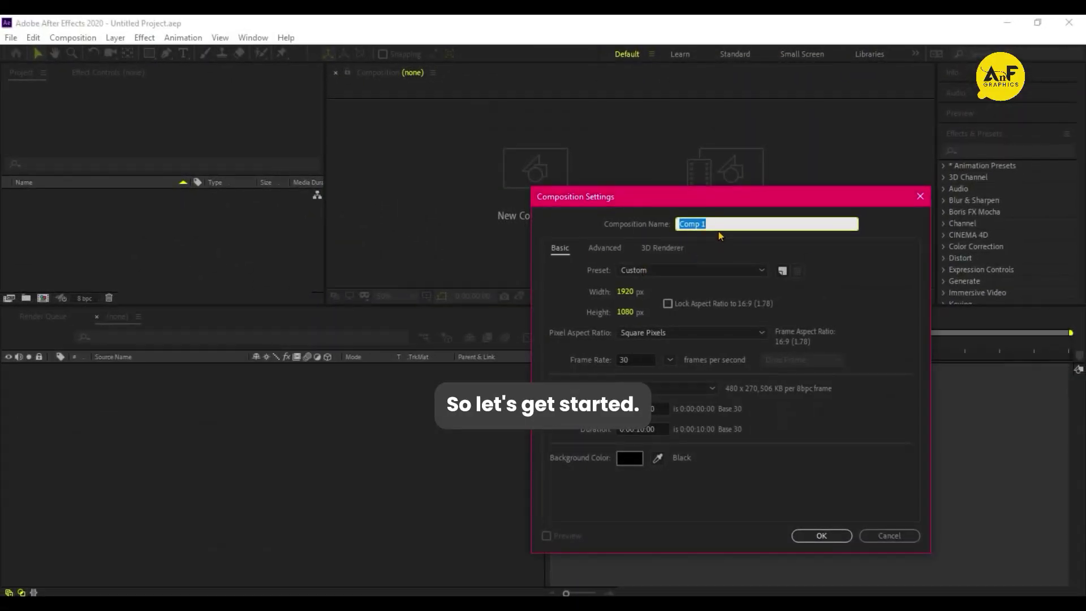
pyautogui.write('Render C')
pyautogui.press('Return')
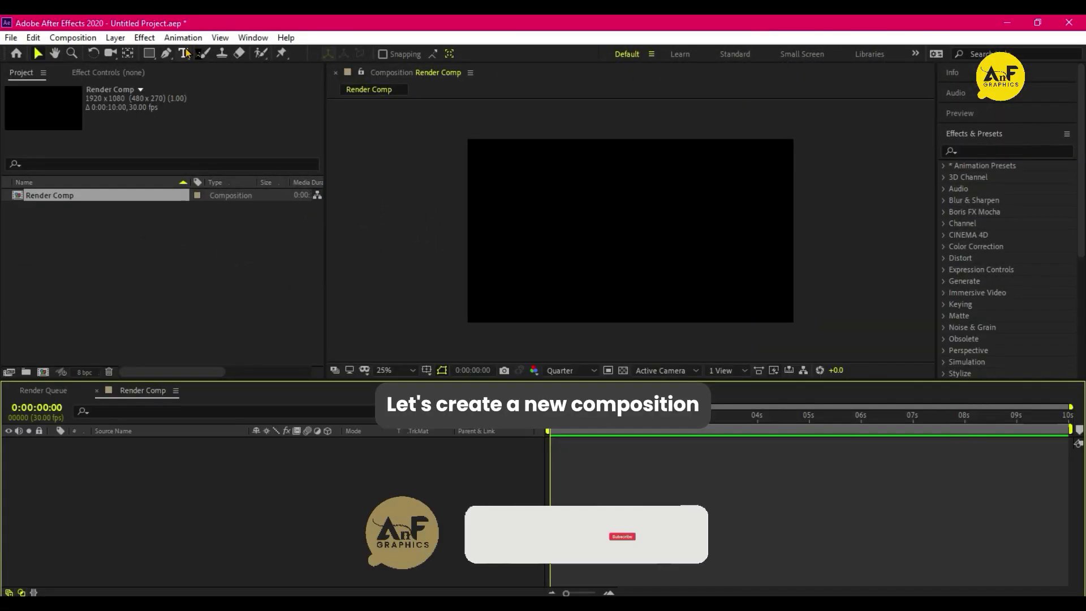
# Add the text 'EFFECTS' in the Bebas Neue font.
pyautogui.click(183, 54)
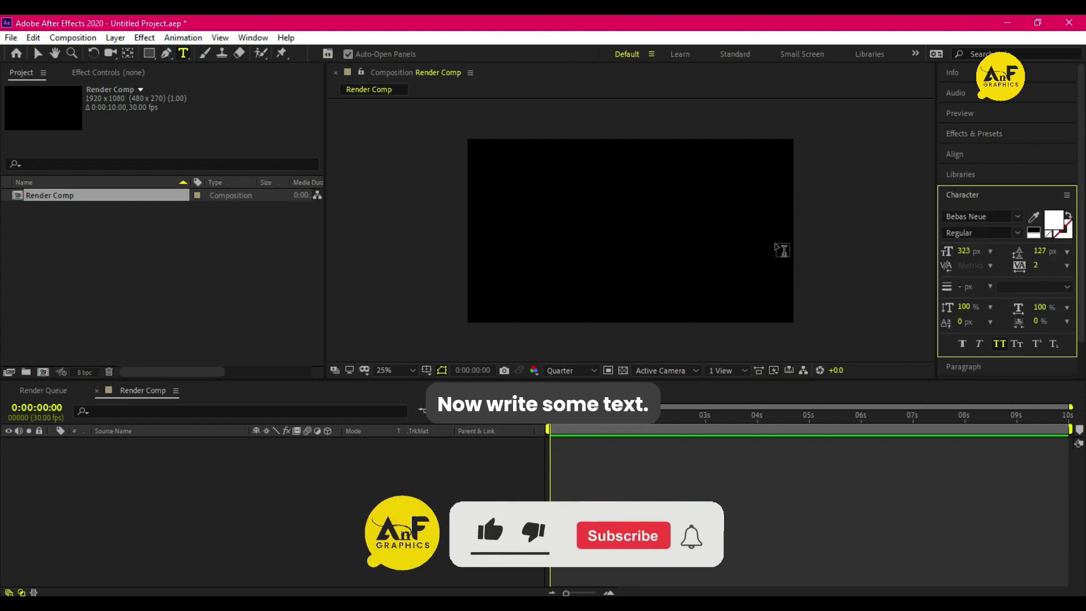
pyautogui.click(1000, 217)
pyautogui.click(971, 216)
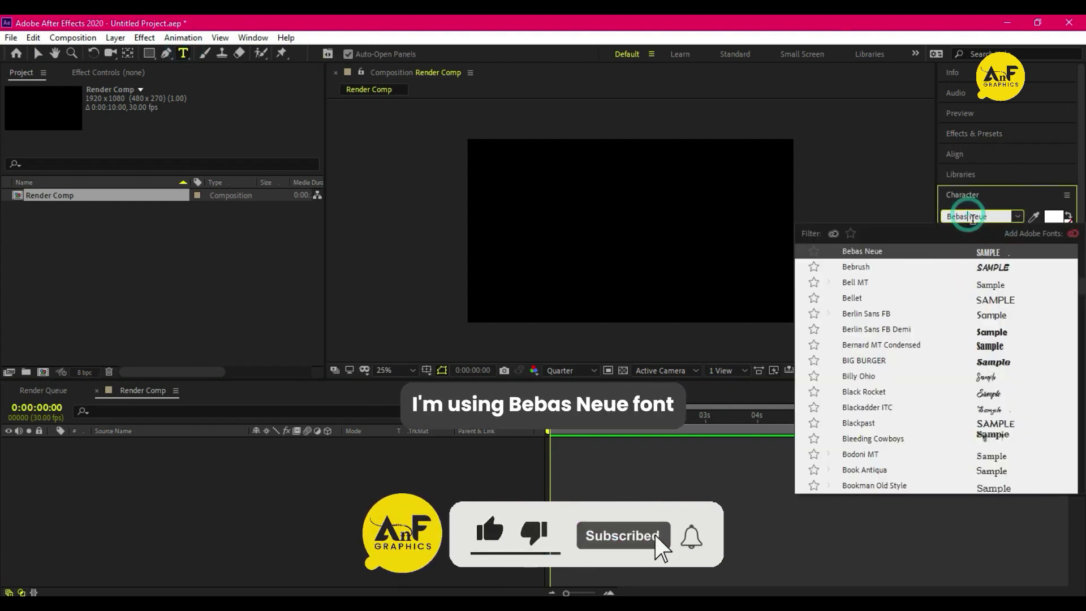
pyautogui.press('Return')
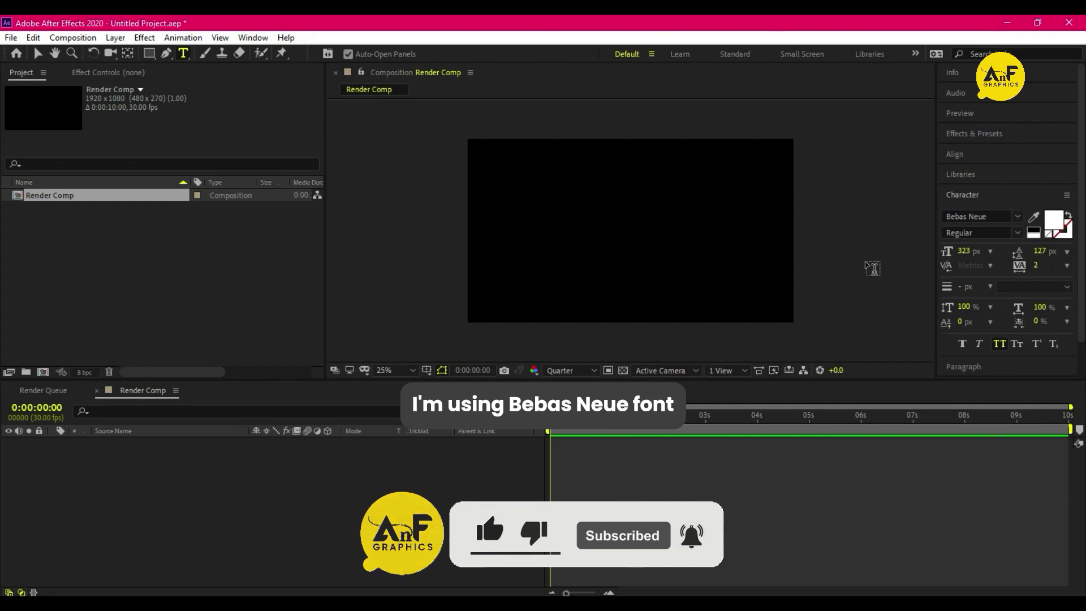
pyautogui.click(571, 201)
pyautogui.write('EFFECTS')
pyautogui.press('Escape')
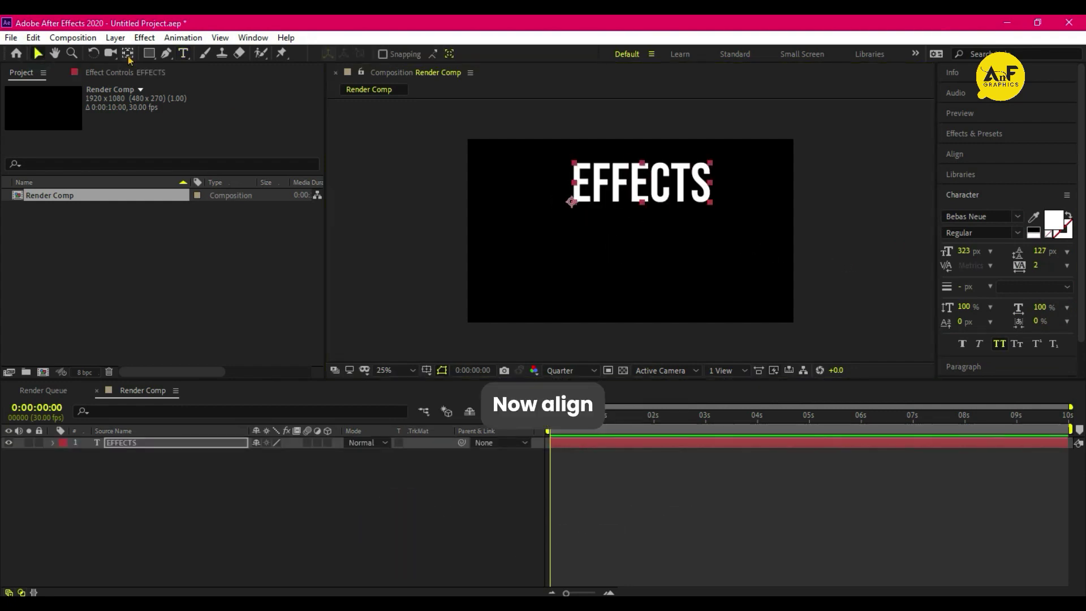
# Centre the EFFECTS text horizontally and vertically in the composition.
pyautogui.click(955, 154)
pyautogui.click(973, 188)
pyautogui.click(1043, 188)
# Create shapes from the EFFECTS text, then delete the original EFFECTS text layer.
pyautogui.rightClick(150, 443)
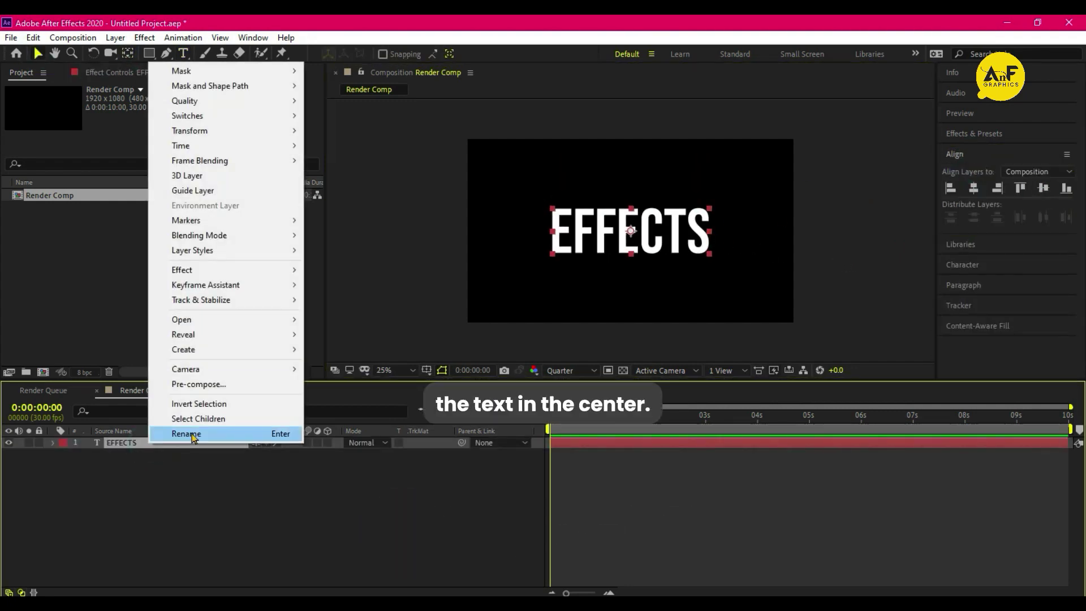
pyautogui.click(209, 352)
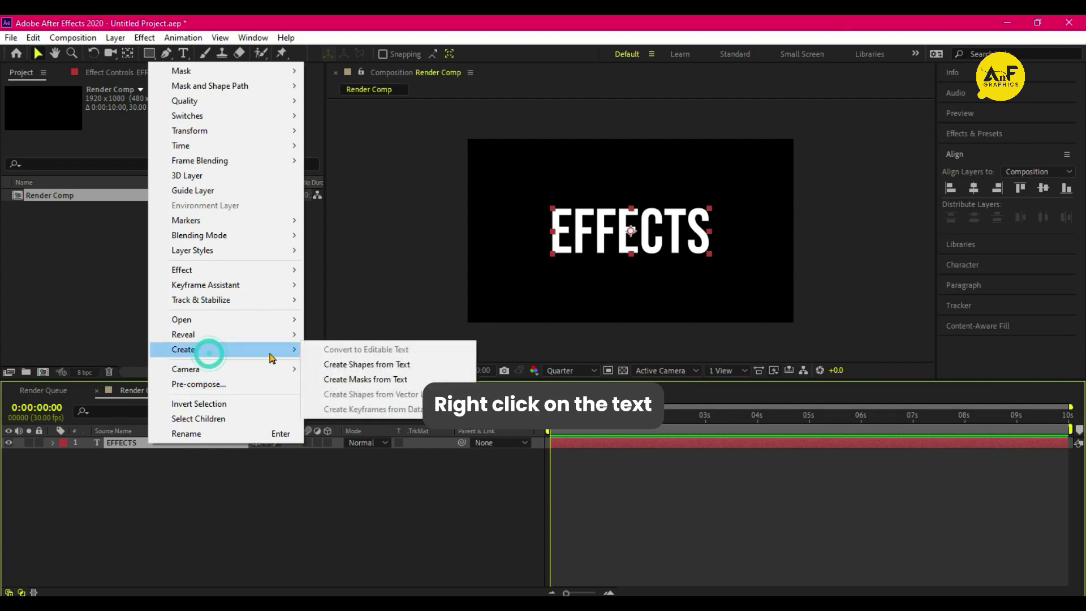
pyautogui.click(373, 365)
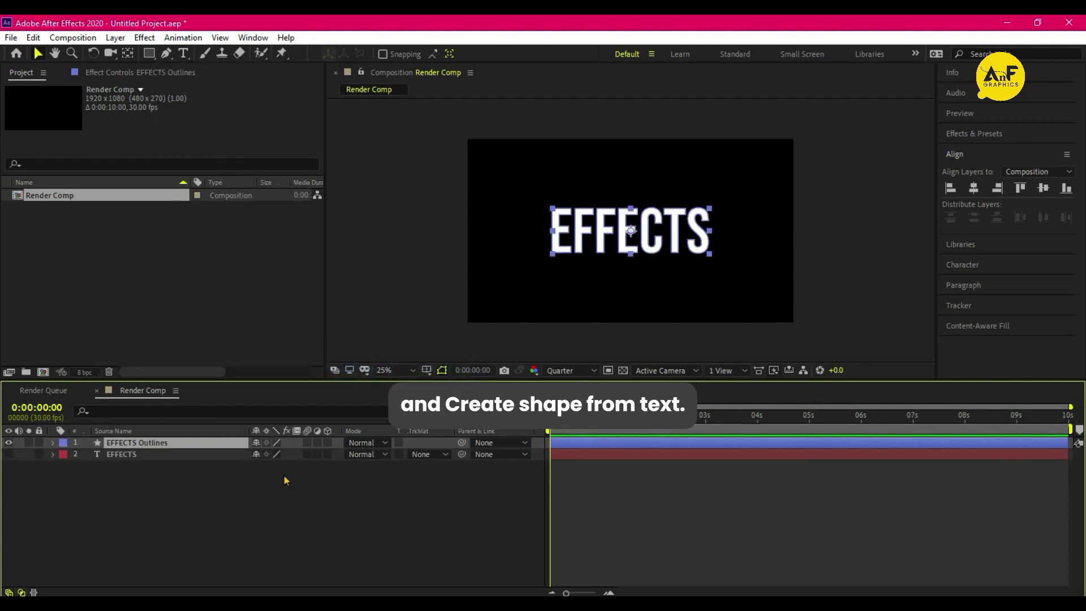
pyautogui.click(141, 455)
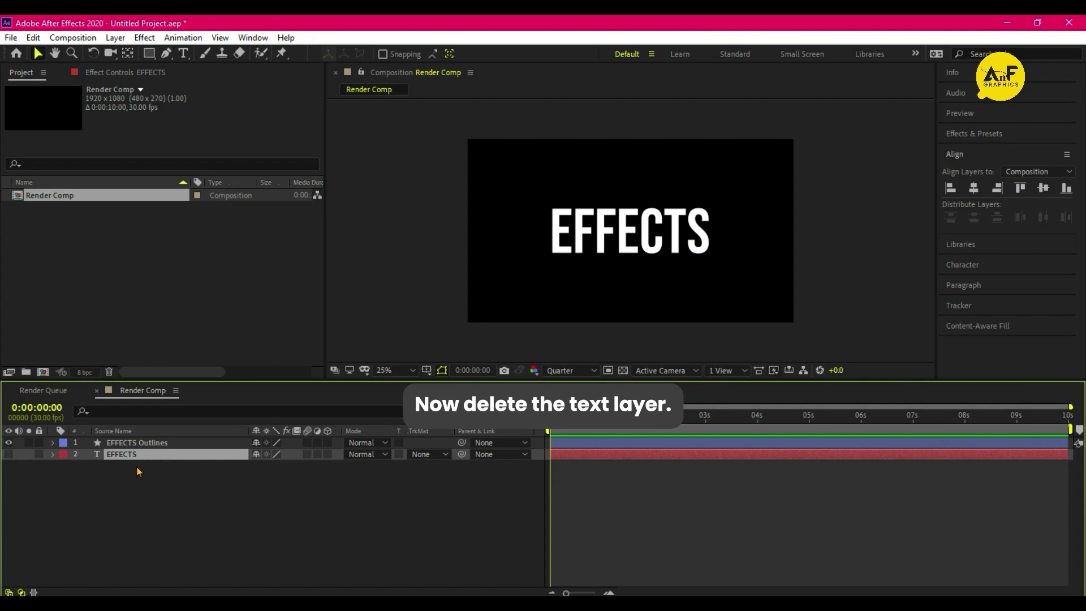
pyautogui.press('Delete')
# Filter the EFFECTS Outlines layer's properties to show only 'path'.
pyautogui.click(134, 447)
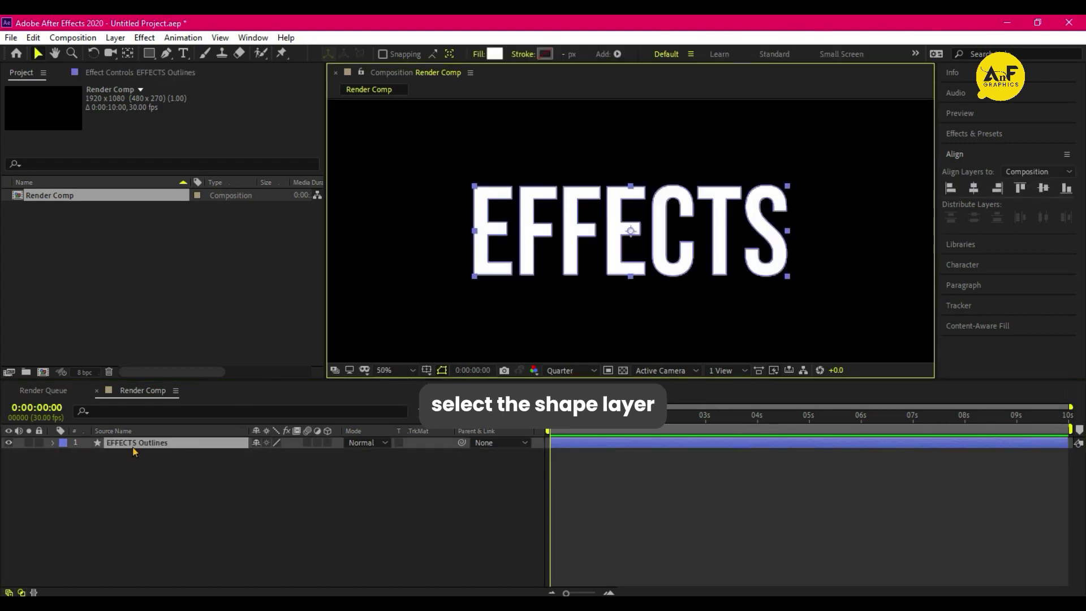
pyautogui.click(153, 411)
pyautogui.write('path')
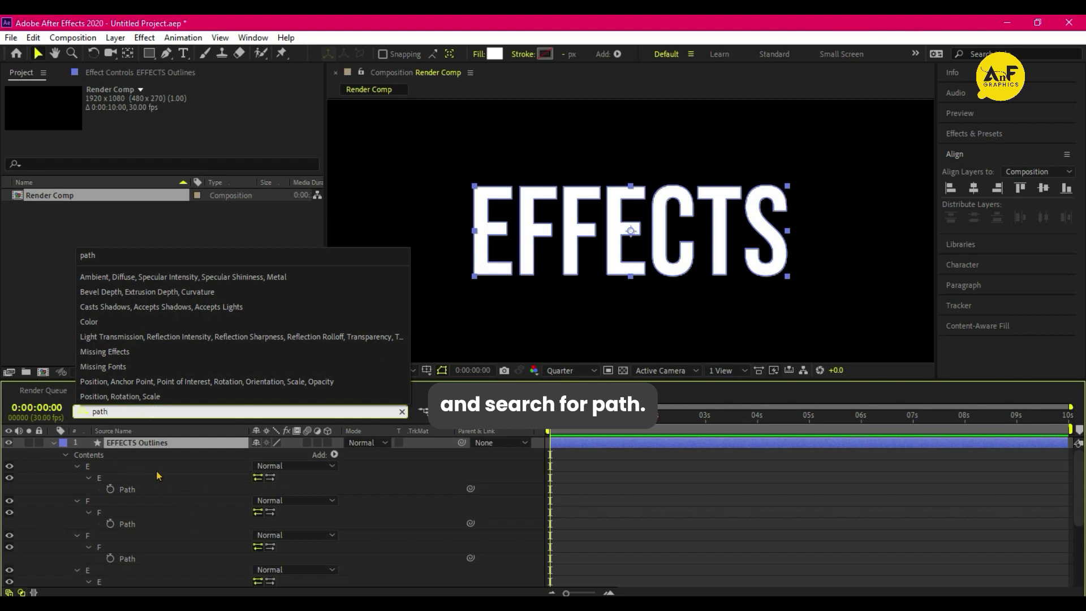
pyautogui.click(166, 447)
pyautogui.scroll(-3, 181, 469)
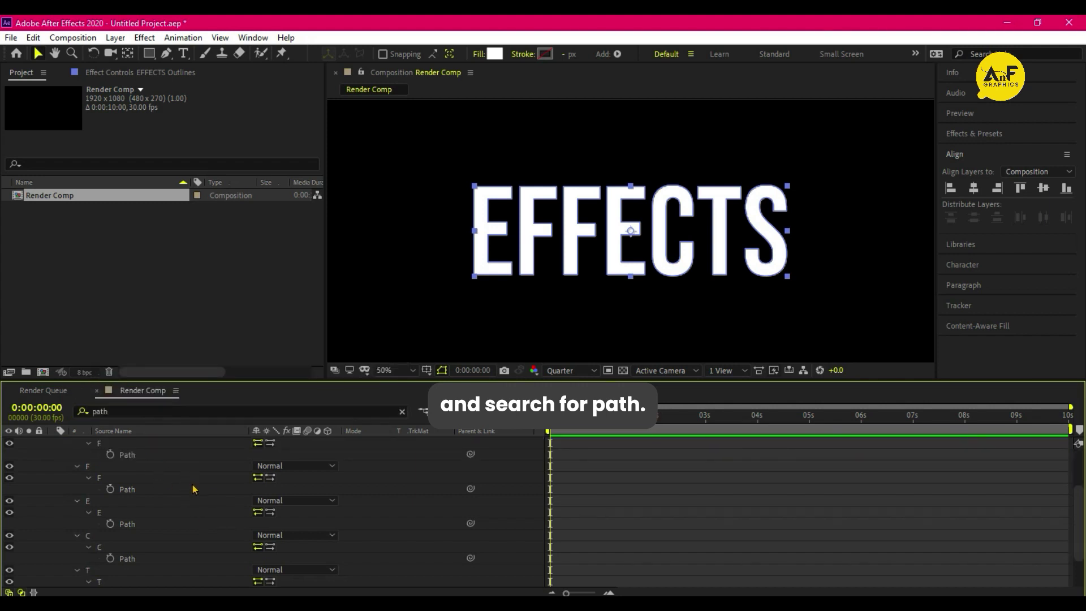
# Add 0 s Path keyframes on the letter paths, including both F's, E, T and S.
pyautogui.click(111, 454)
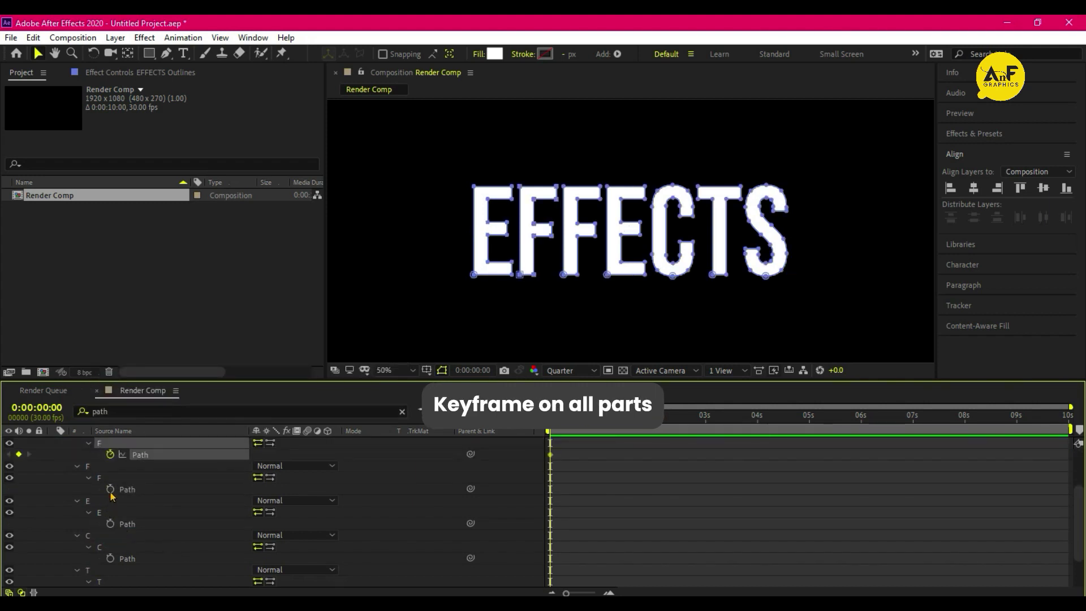
pyautogui.click(110, 489)
pyautogui.click(111, 523)
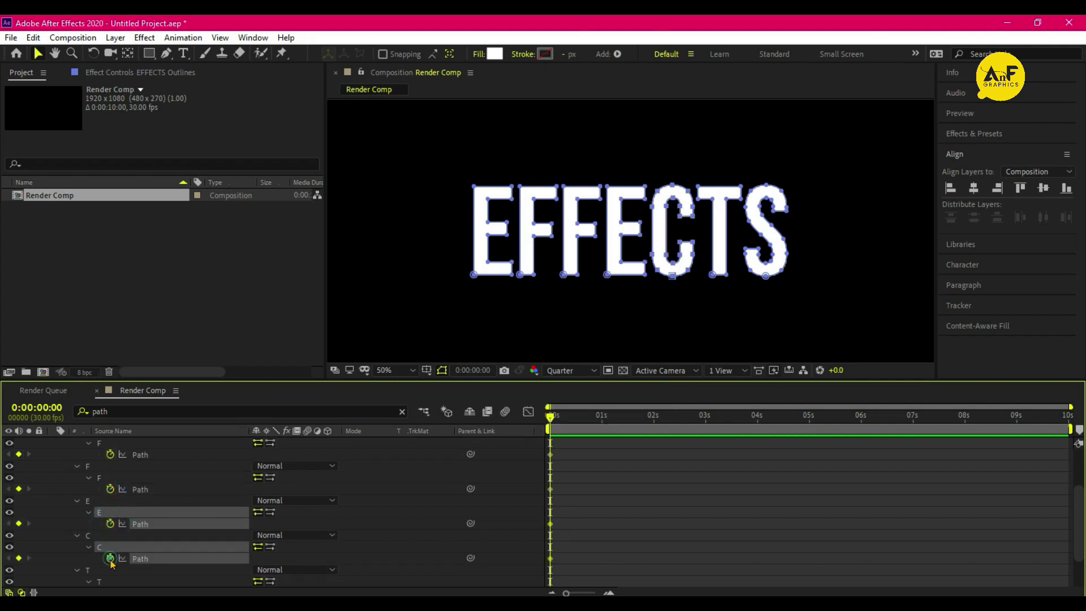
pyautogui.scroll(-2, 179, 552)
pyautogui.click(110, 546)
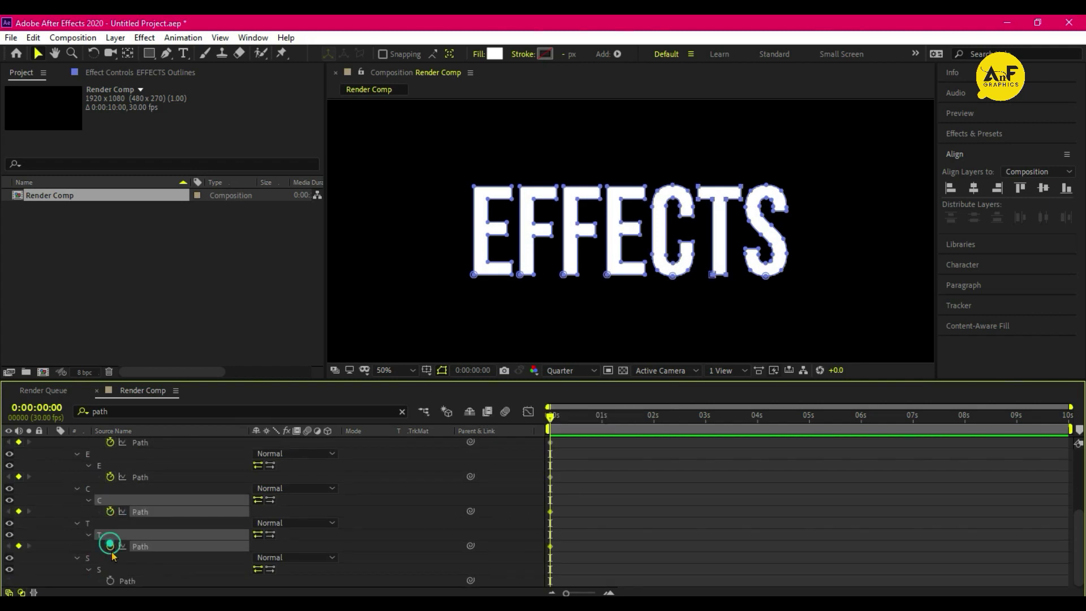
pyautogui.click(110, 581)
pyautogui.scroll(5, 191, 563)
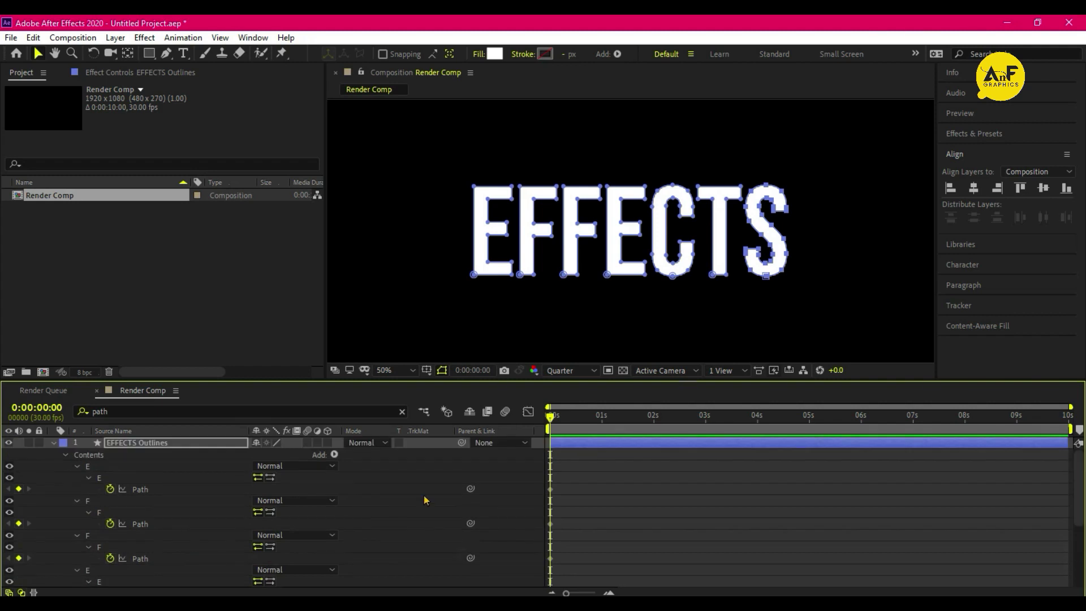
# Select all seven path keyframes and raise the EFFECTS letter tops higher.
pyautogui.press('u')
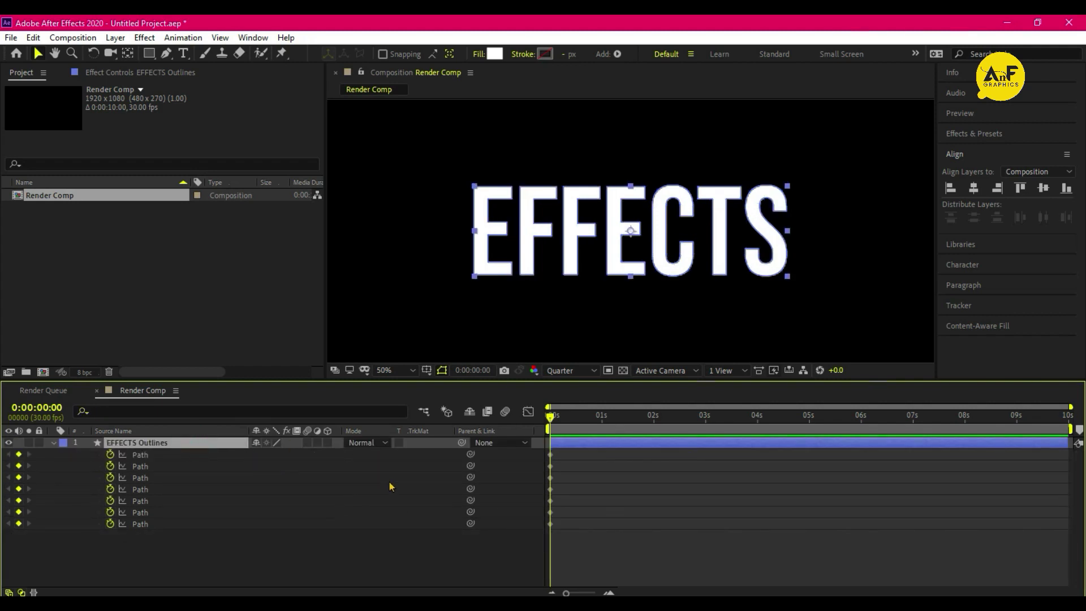
pyautogui.moveTo(564, 447)
pyautogui.mouseDown()
pyautogui.moveTo(529, 529)
pyautogui.moveTo(598, 533)
pyautogui.mouseUp()
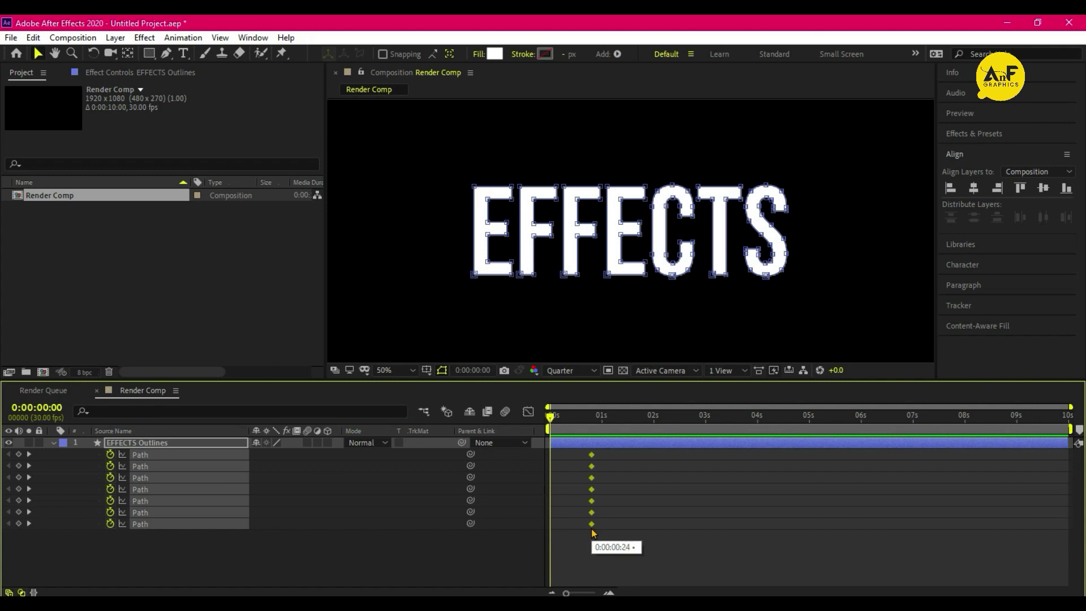
pyautogui.moveTo(439, 159); pyautogui.dragTo(828, 224)
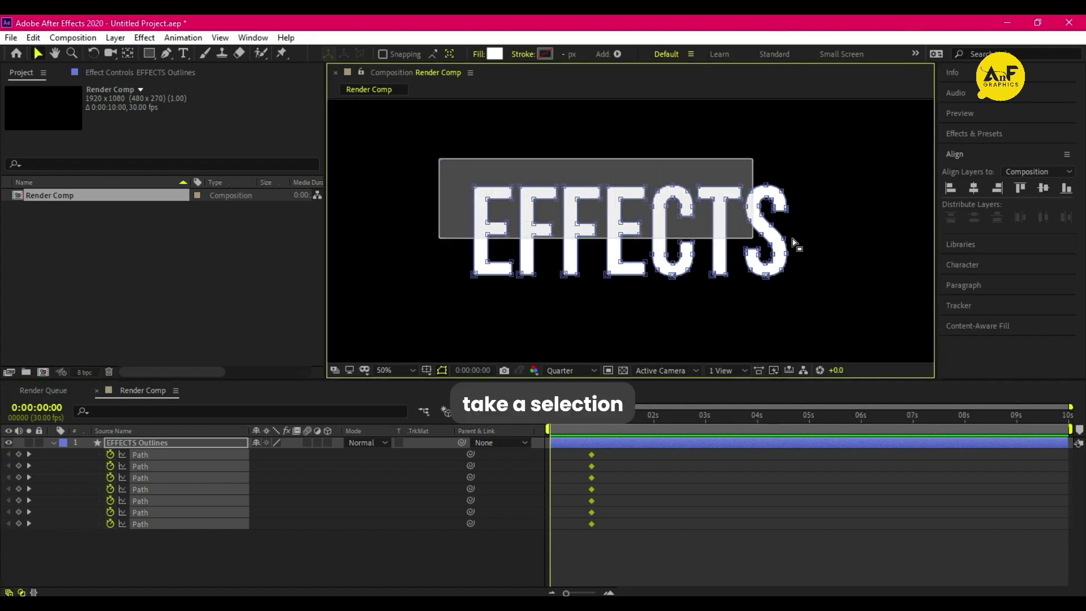
pyautogui.moveTo(448, 165); pyautogui.dragTo(801, 216)
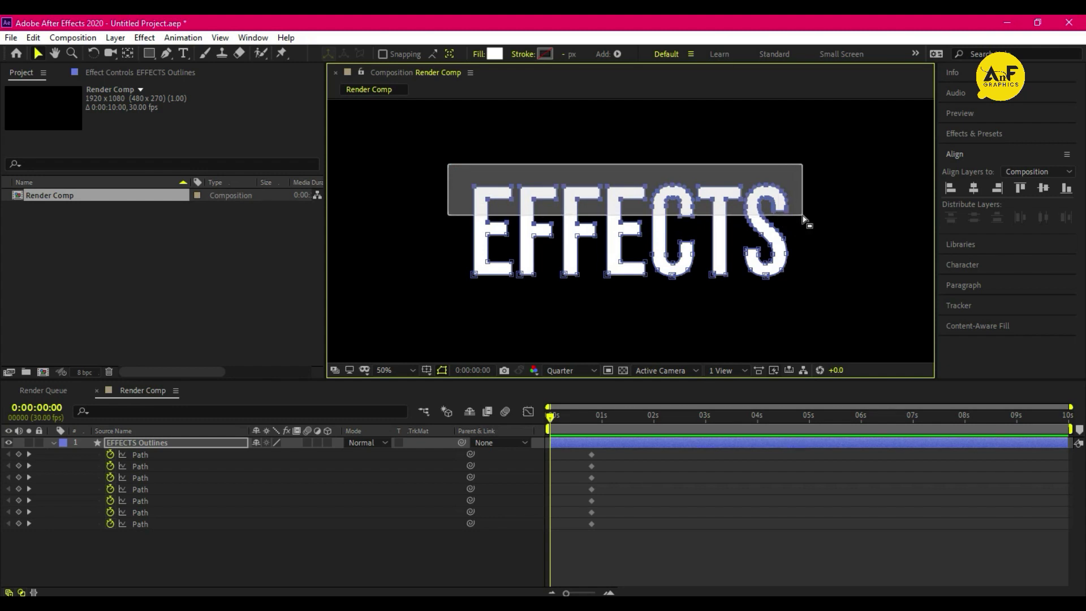
pyautogui.moveTo(803, 218); pyautogui.dragTo(803, 219)
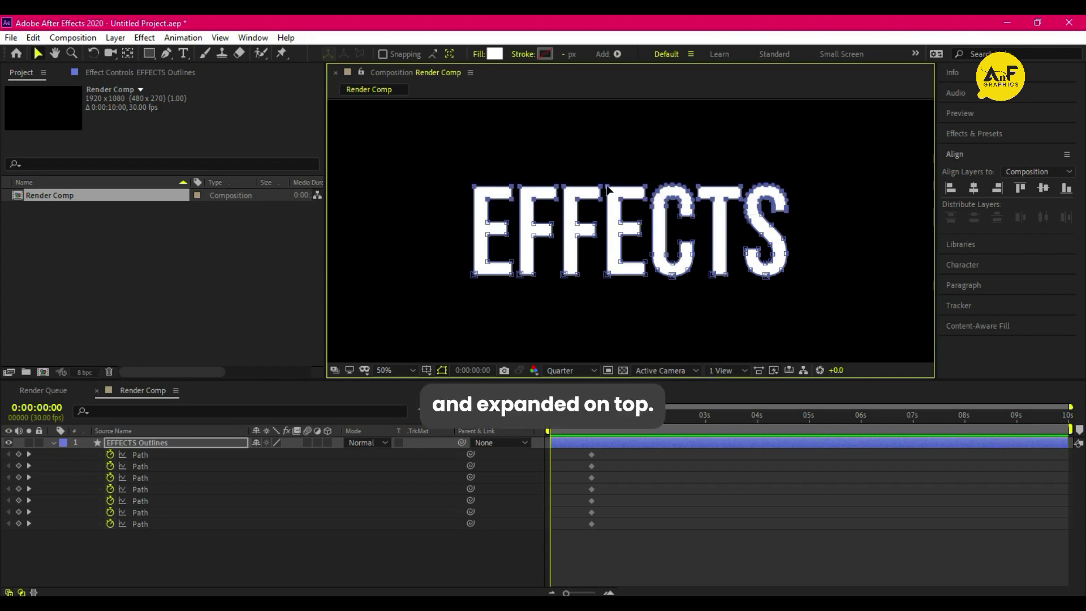
pyautogui.moveTo(607, 176); pyautogui.dragTo(604, 123)
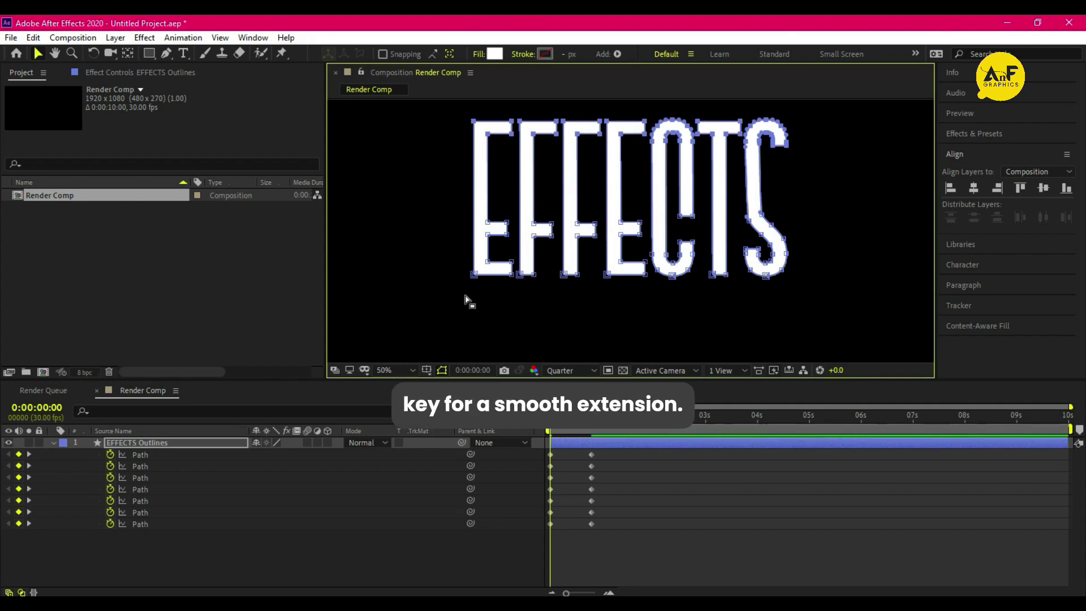
# Pull the letters' bottom points down to stretch them taller, then preview.
pyautogui.moveTo(456, 243); pyautogui.dragTo(860, 347)
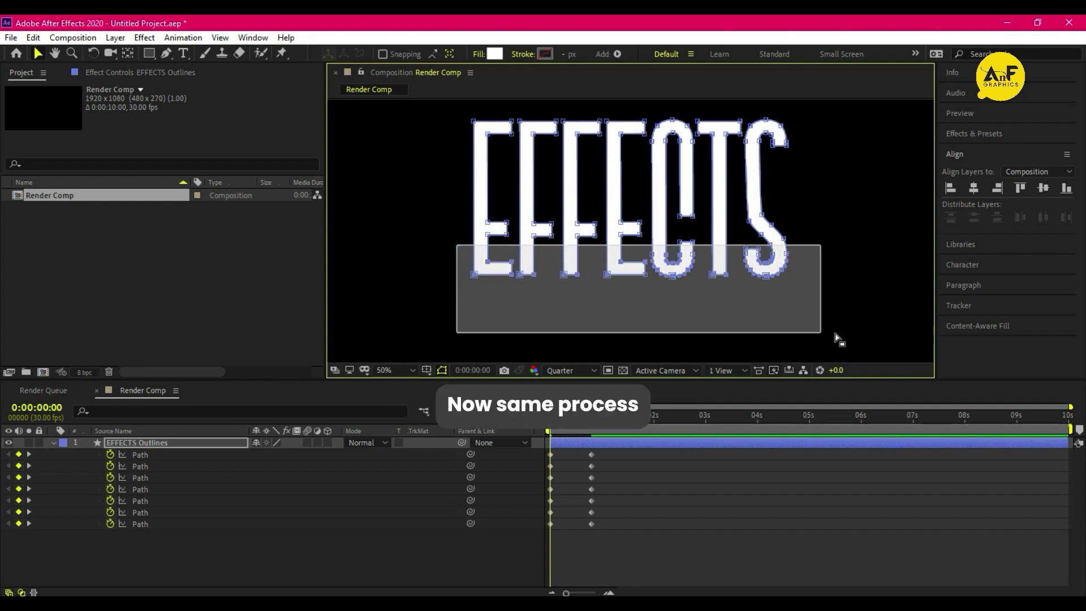
pyautogui.moveTo(647, 279); pyautogui.dragTo(642, 333)
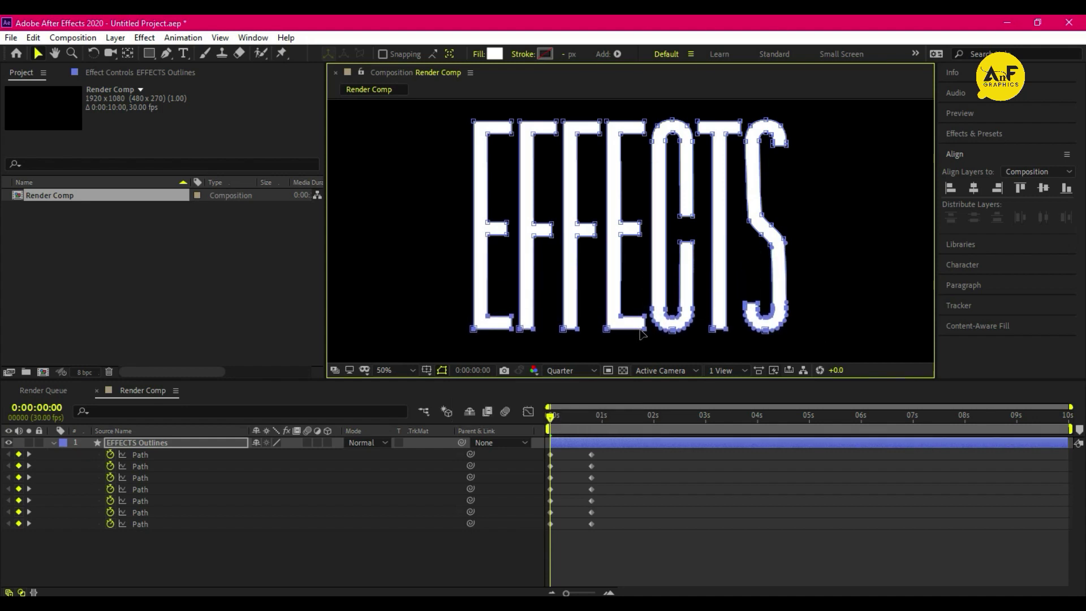
pyautogui.moveTo(642, 334); pyautogui.dragTo(643, 339)
pyautogui.click(628, 496)
pyautogui.press('space')
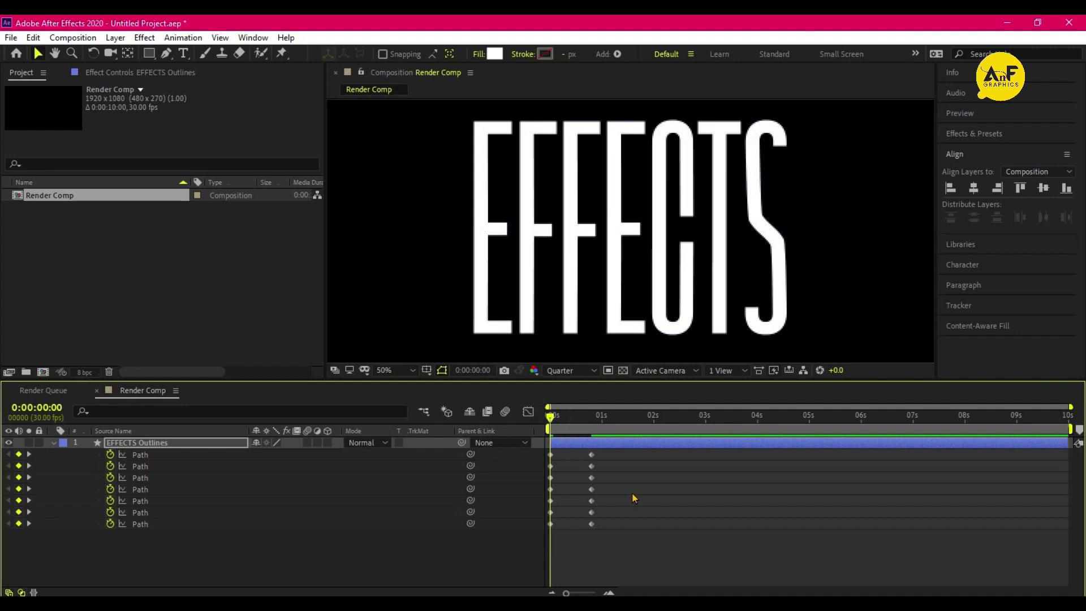
# Copy the path keyframes and paste a first repeat at about one second.
pyautogui.press('space')
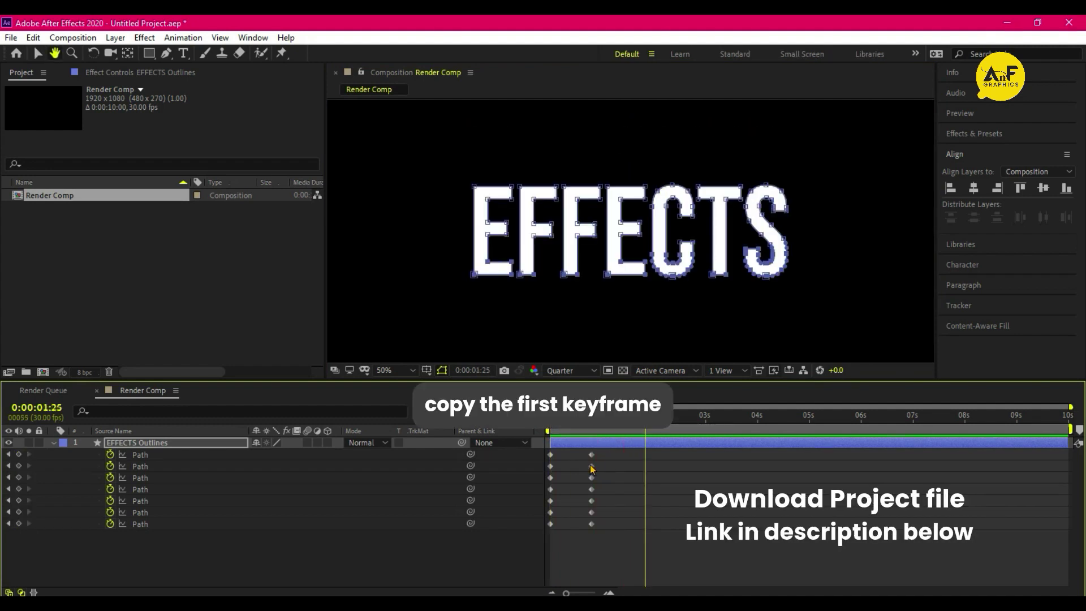
pyautogui.moveTo(643, 430); pyautogui.dragTo(586, 527)
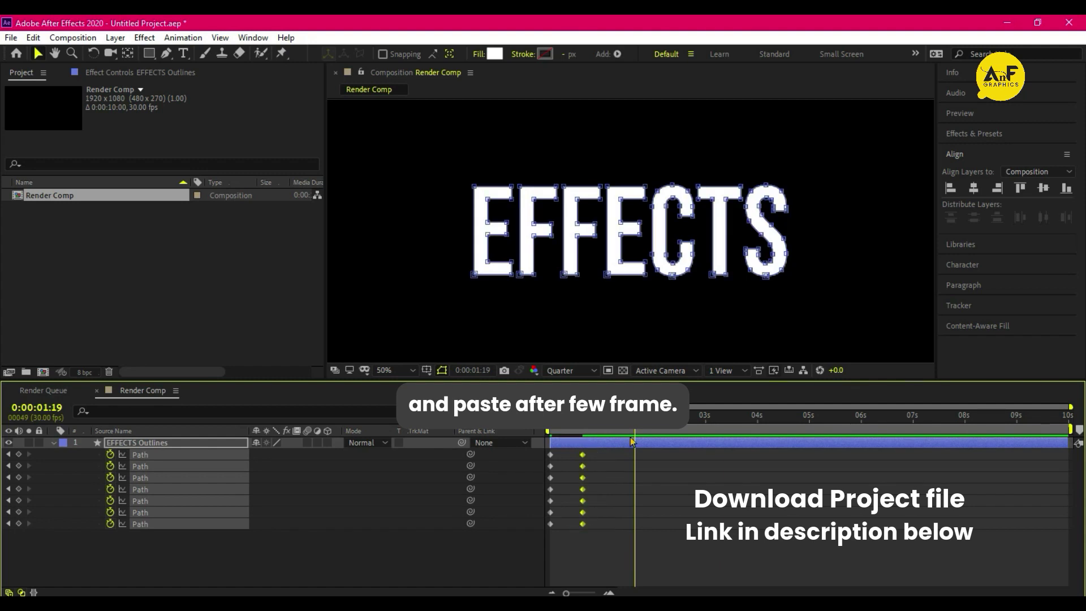
pyautogui.moveTo(633, 441); pyautogui.dragTo(610, 442)
pyautogui.hotkey('ctrl', 'c')
pyautogui.hotkey('ctrl', 'v')
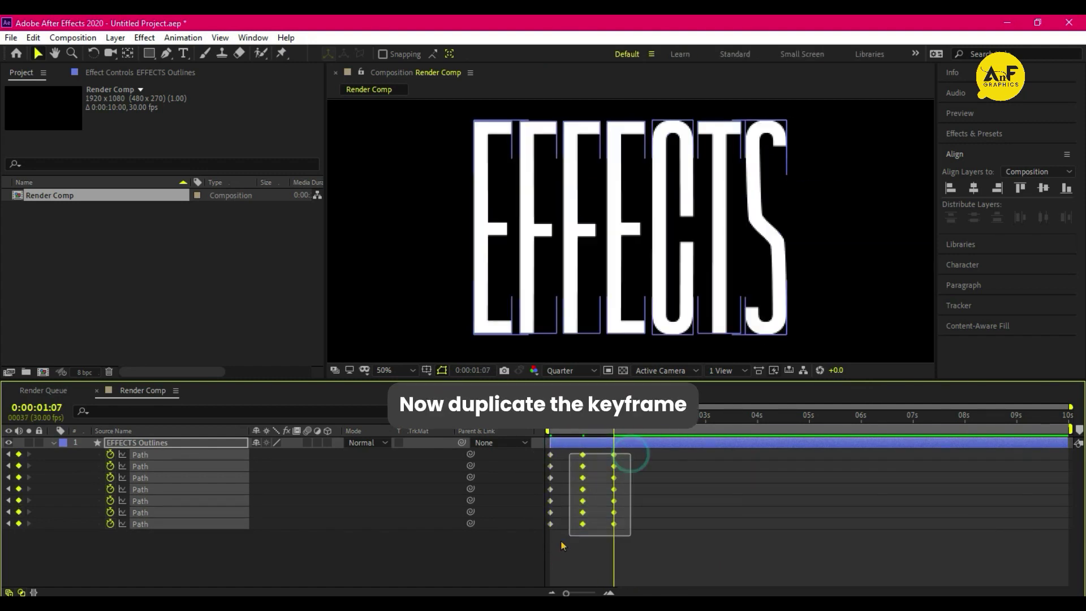
pyautogui.click(648, 430)
pyautogui.hotkey('ctrl', 'v')
# Paste further repeats of the keyframes along the timeline to its end.
pyautogui.click(736, 430)
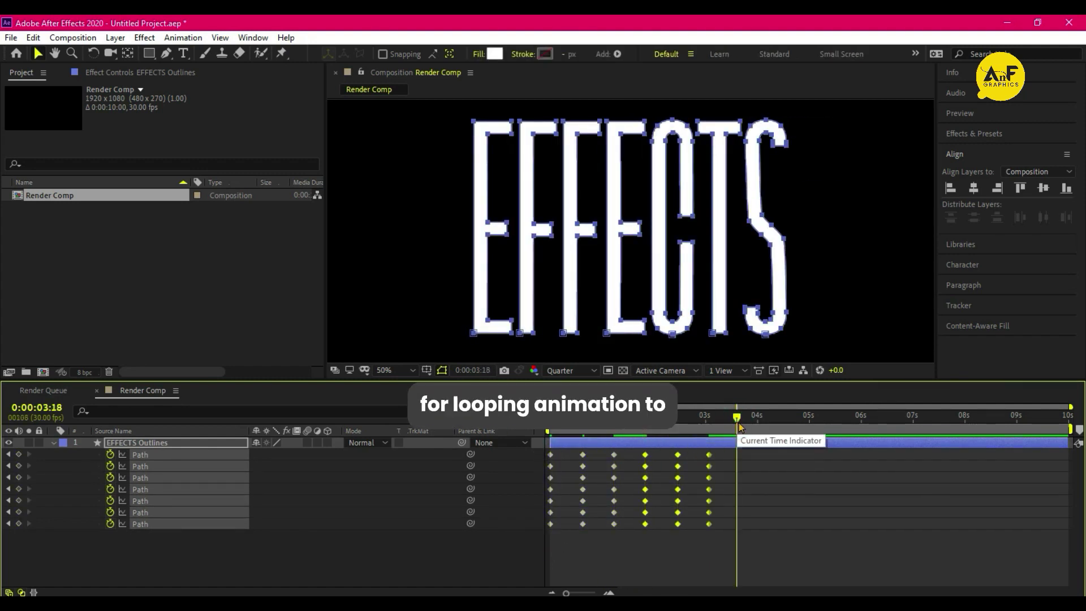
pyautogui.hotkey('ctrl', 'v')
pyautogui.click(825, 430)
pyautogui.hotkey('ctrl', 'v')
pyautogui.click(913, 428)
pyautogui.hotkey('ctrl', 'v')
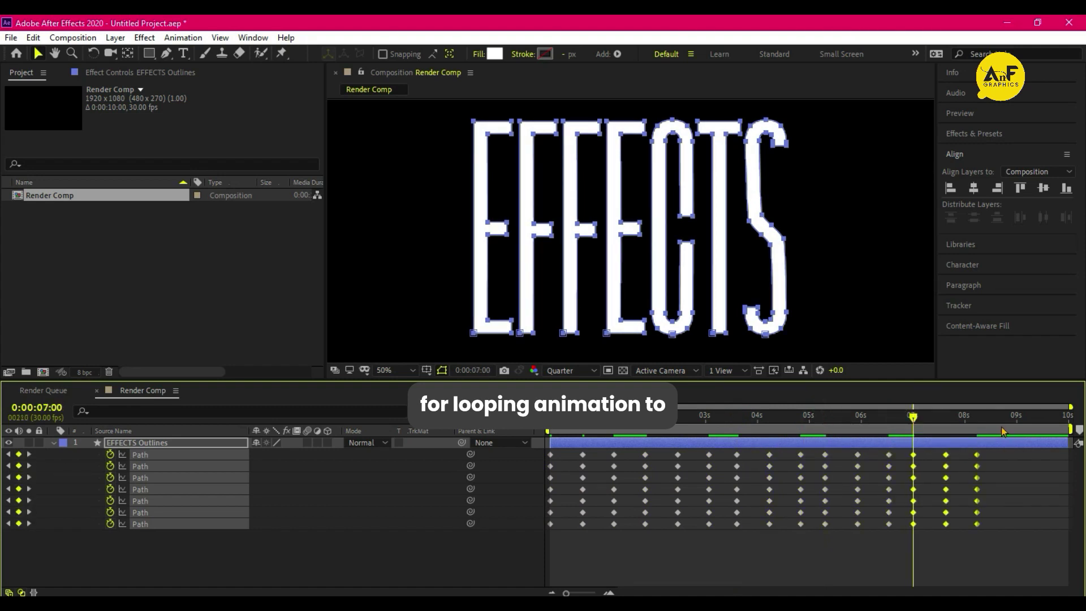
pyautogui.click(999, 429)
pyautogui.hotkey('ctrl', 'v')
# Preview, then apply Easy Ease to all path keyframes.
pyautogui.press('space')
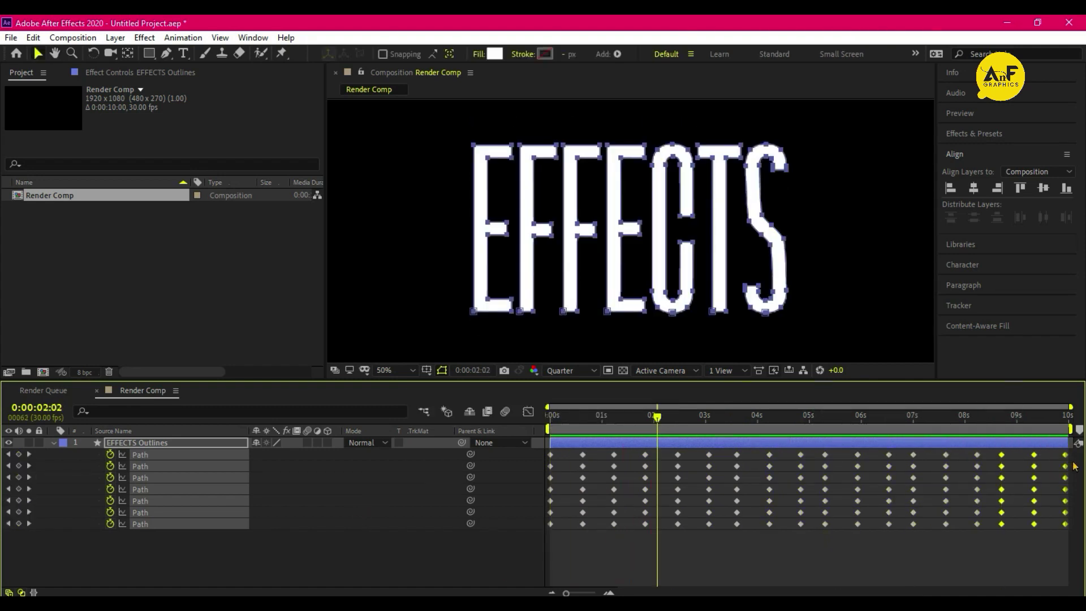
pyautogui.moveTo(1078, 451); pyautogui.dragTo(546, 561)
pyautogui.rightClick(582, 466)
pyautogui.moveTo(639, 477)
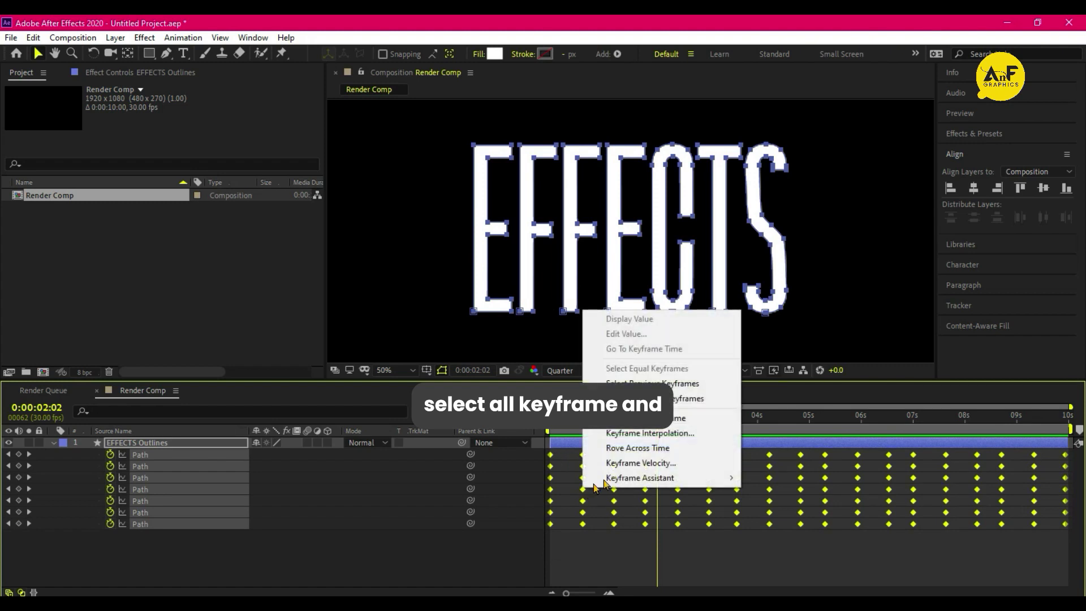
pyautogui.click(783, 388)
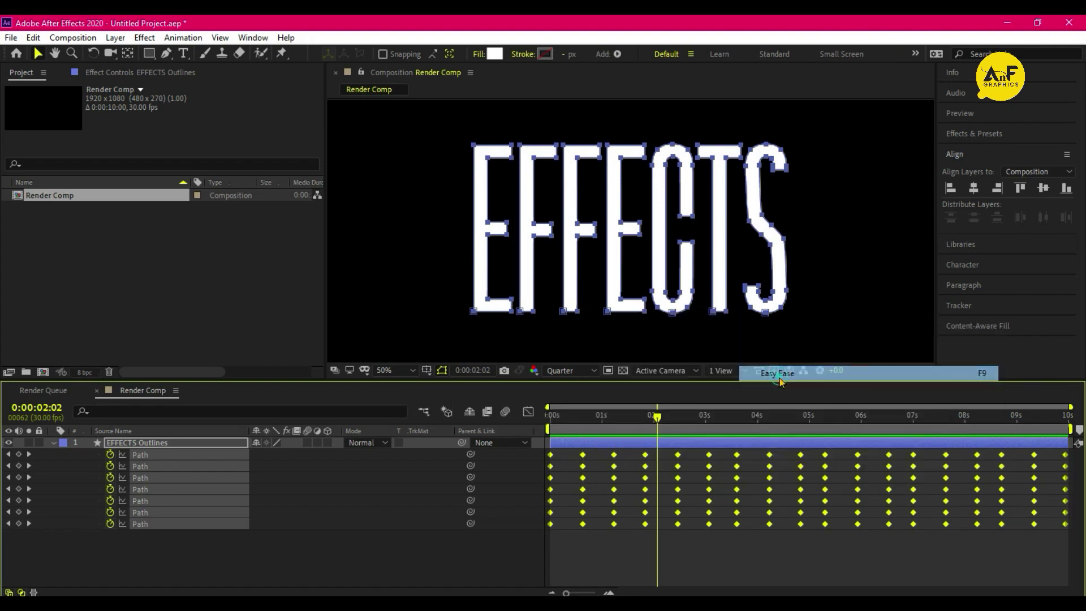
# Open the Graph Editor and select every keyframe in the speed graph.
pyautogui.click(527, 412)
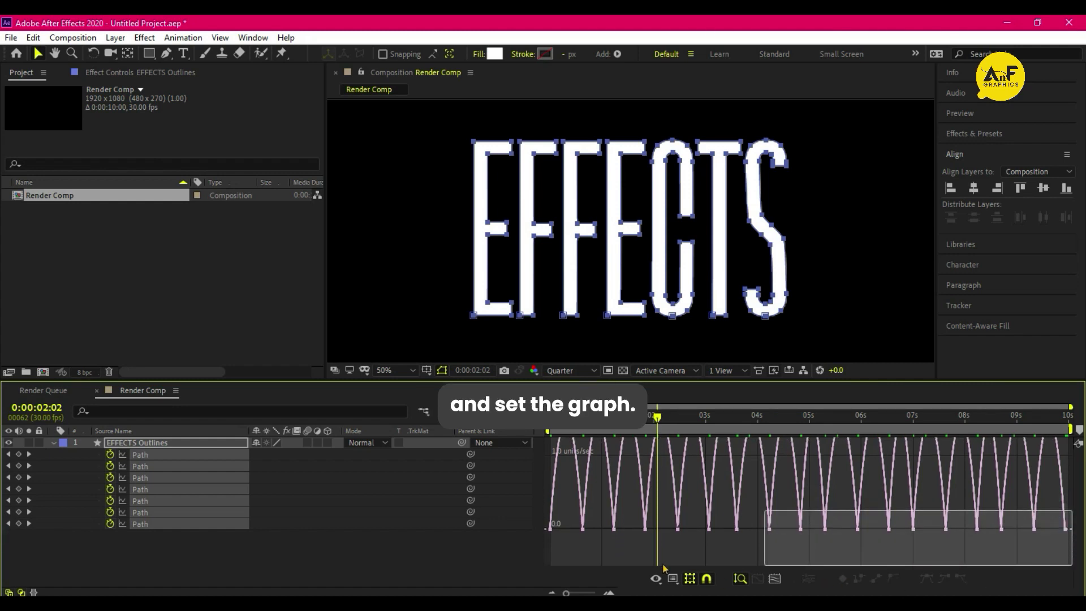
pyautogui.moveTo(1072, 563)
pyautogui.mouseDown()
pyautogui.moveTo(556, 550)
pyautogui.moveTo(565, 544)
pyautogui.mouseUp()
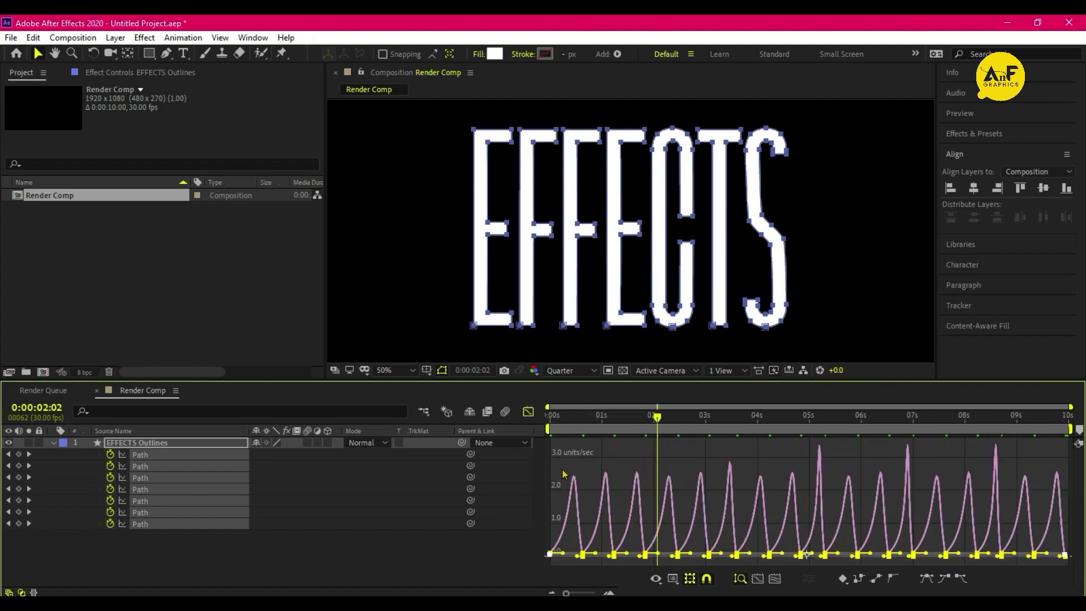
# Leave the Graph Editor and preview the animation from the start.
pyautogui.click(554, 419)
pyautogui.click(528, 411)
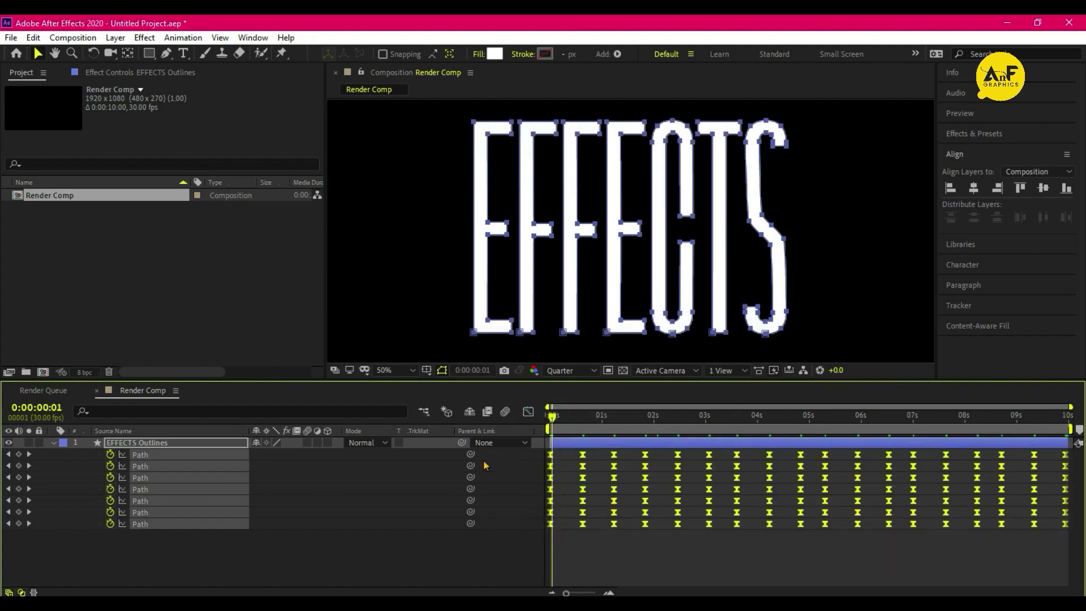
pyautogui.press('space')
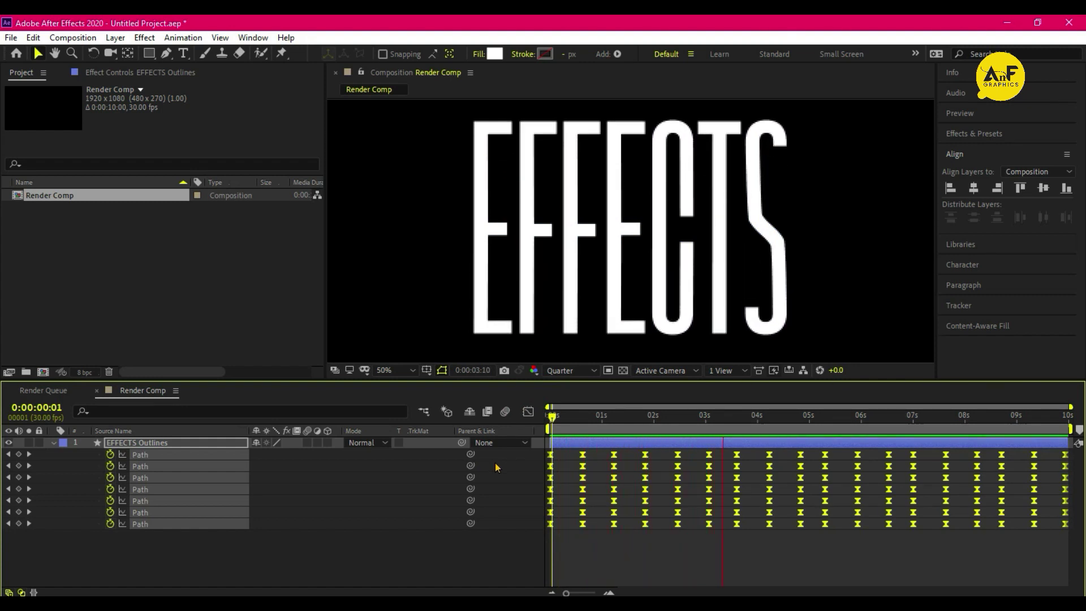
pyautogui.press('space')
# Shift several letters' path keyframes later in time and preview the staggered stretch.
pyautogui.click(917, 553)
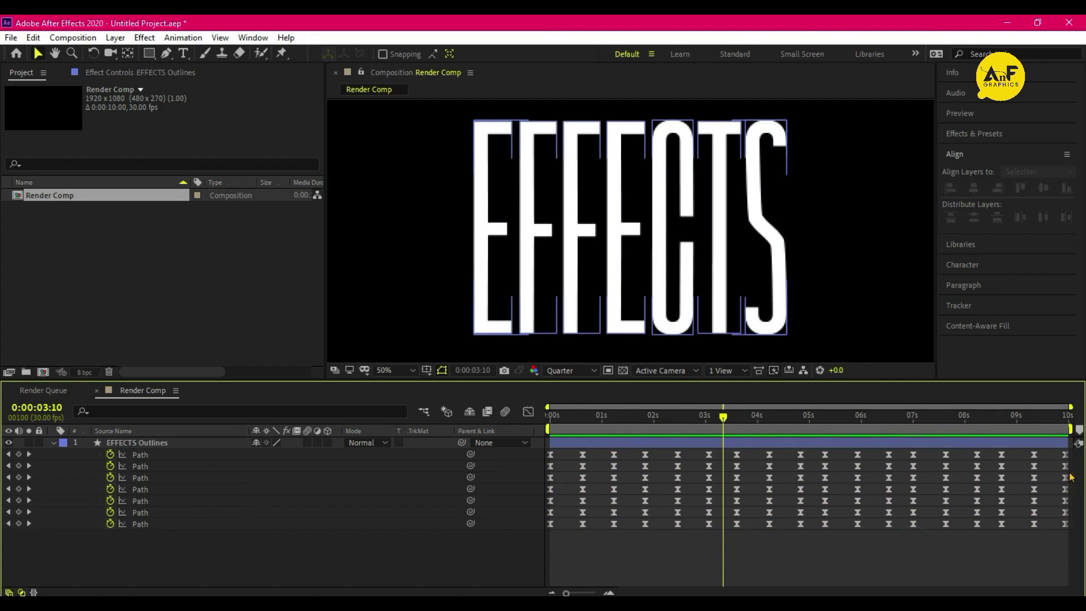
pyautogui.click(140, 466)
pyautogui.moveTo(1066, 466); pyautogui.dragTo(1078, 467)
pyautogui.click(140, 490)
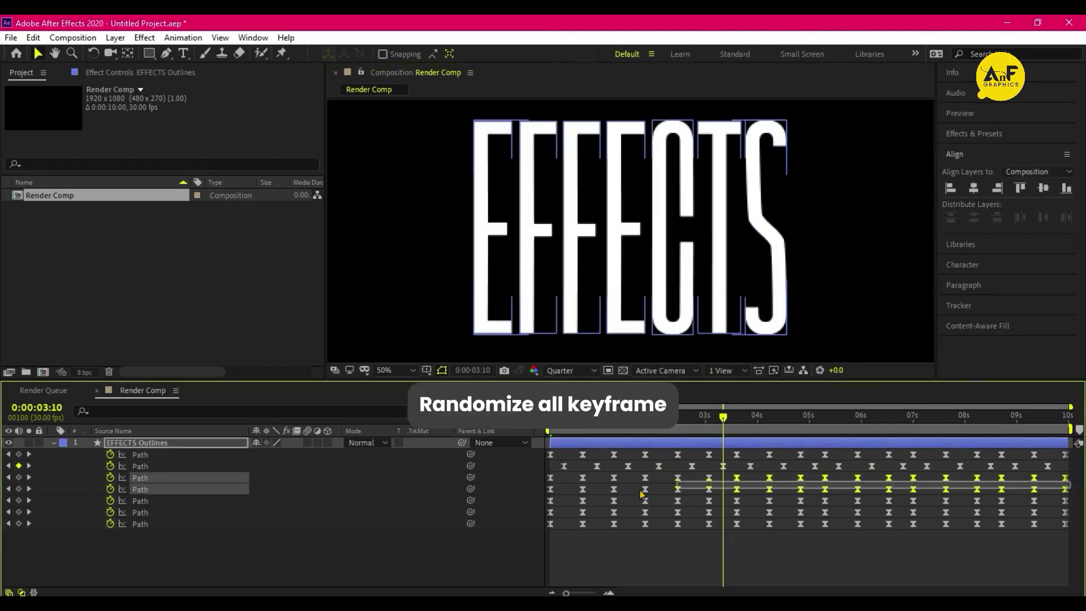
pyautogui.moveTo(977, 489); pyautogui.dragTo(998, 490)
pyautogui.click(141, 513)
pyautogui.moveTo(583, 512)
pyautogui.mouseDown()
pyautogui.moveTo(598, 512)
pyautogui.moveTo(591, 524)
pyautogui.mouseUp()
pyautogui.click(140, 524)
pyautogui.press('space')
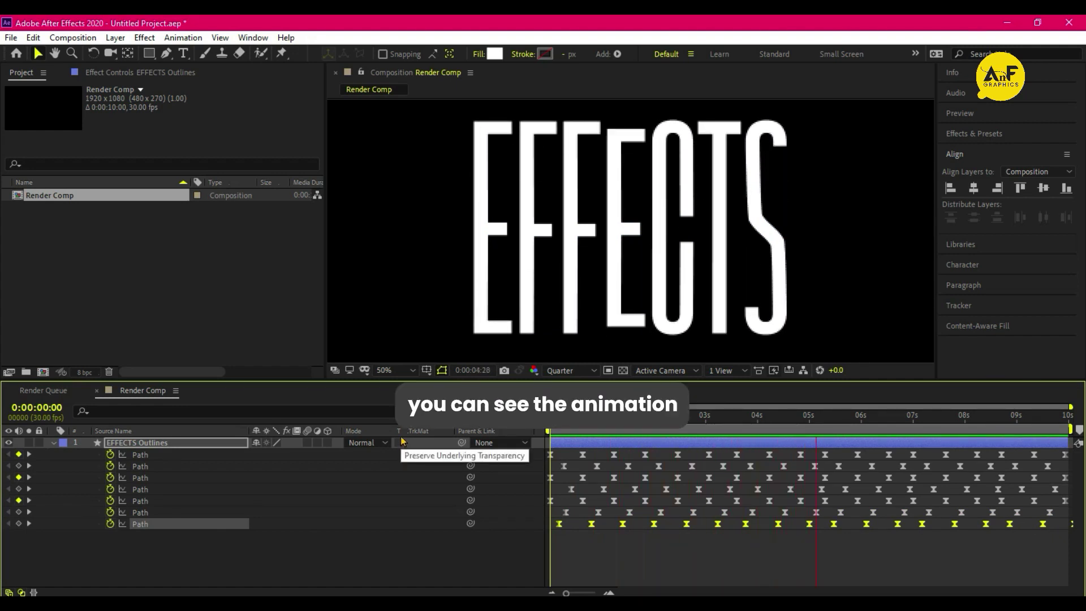
pyautogui.press('space')
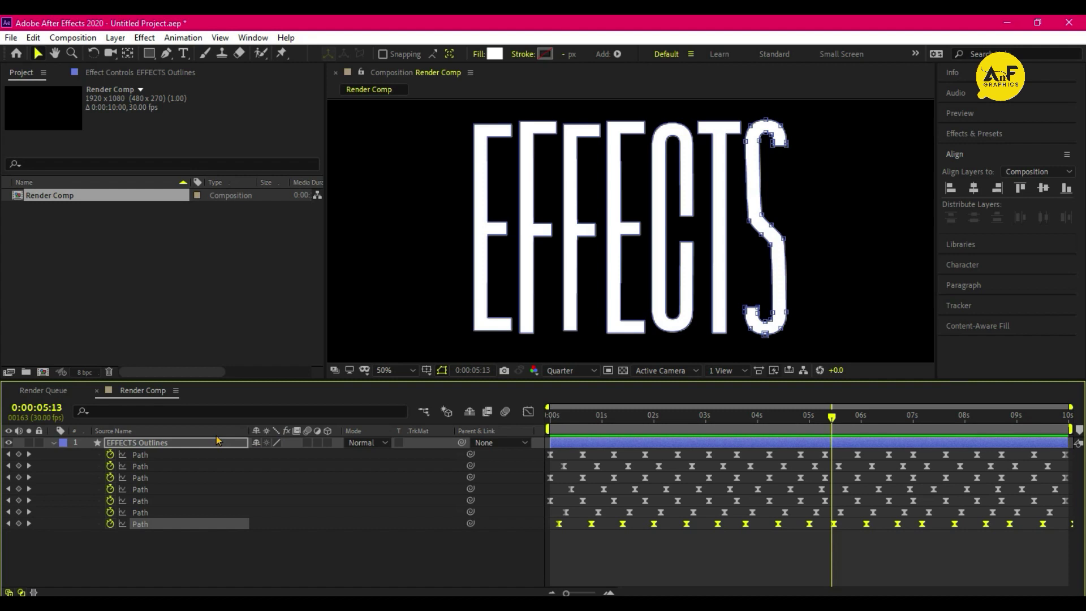
# Duplicate the EFFECTS Outlines layer and set the copy's fill to None.
pyautogui.click(205, 444)
pyautogui.press('u')
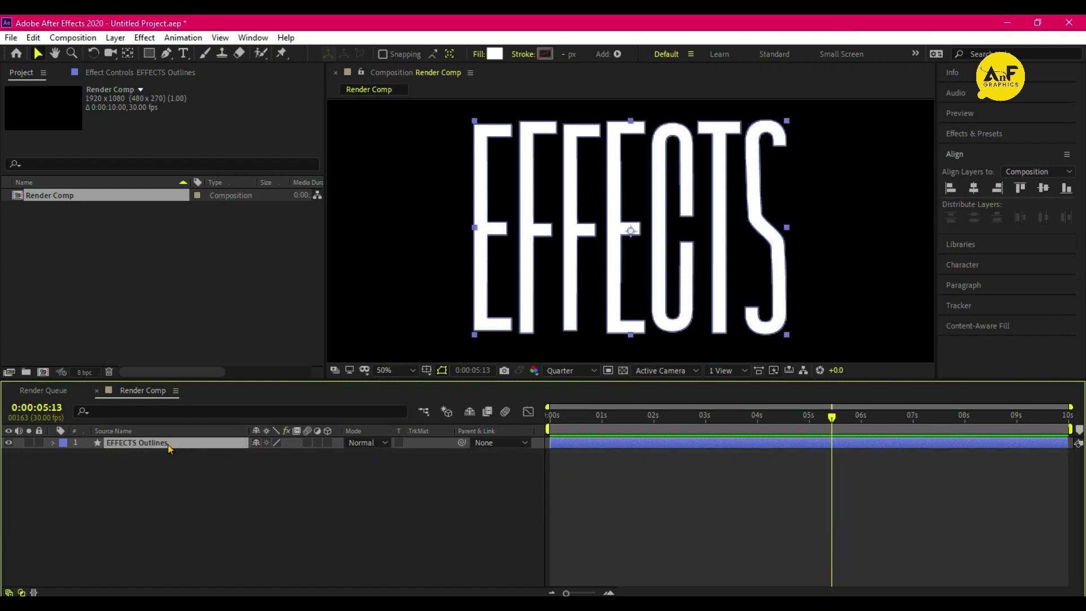
pyautogui.hotkey('ctrl', 'd')
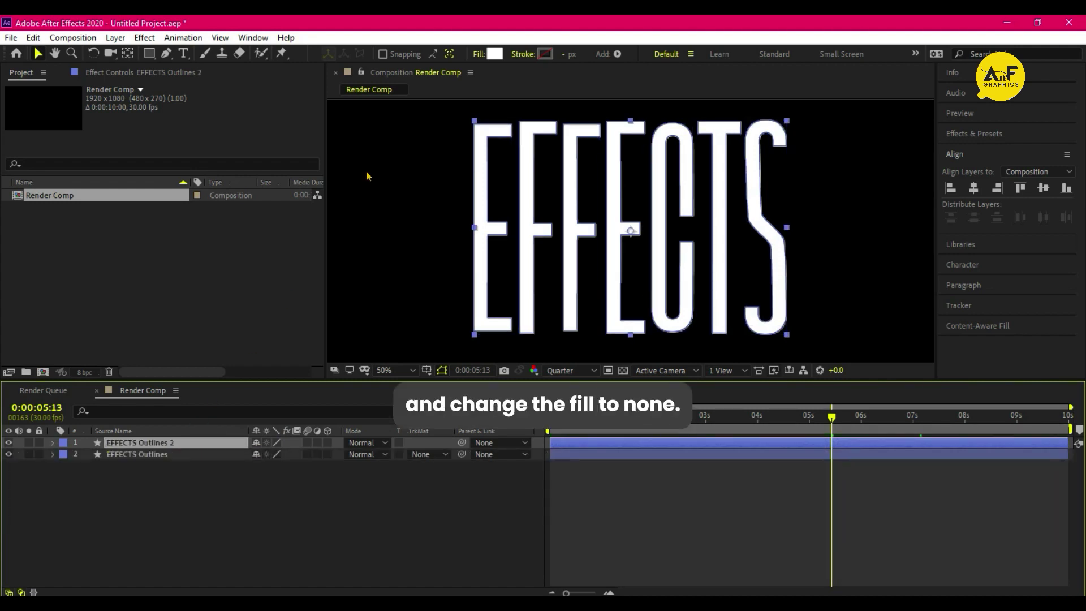
pyautogui.click(479, 54)
pyautogui.click(477, 276)
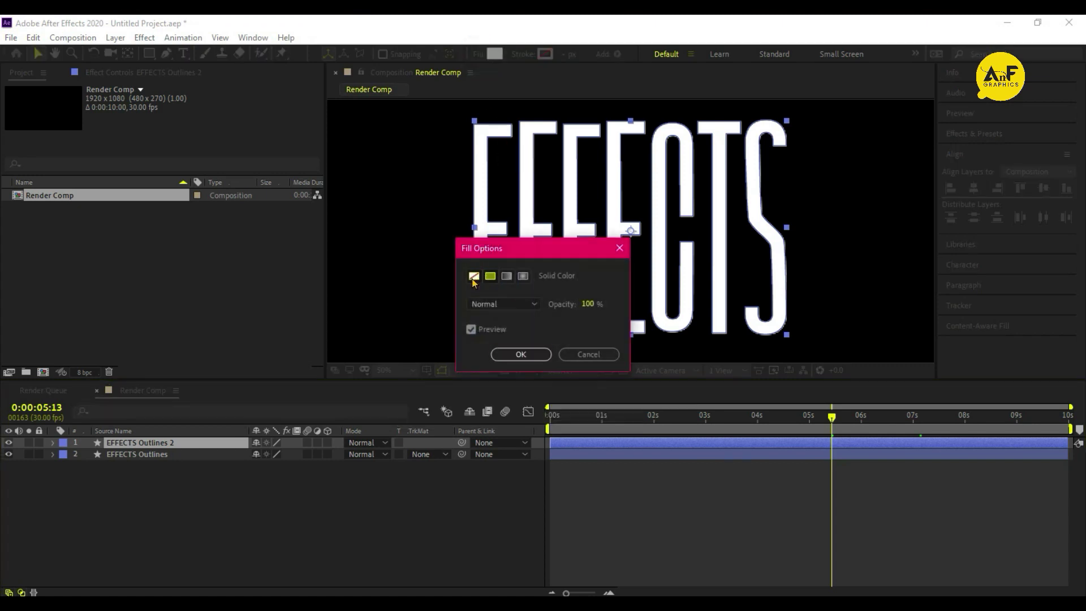
pyautogui.click(504, 353)
# Give EFFECTS Outlines 2 a solid white 4 px stroke, then preview.
pyautogui.click(523, 54)
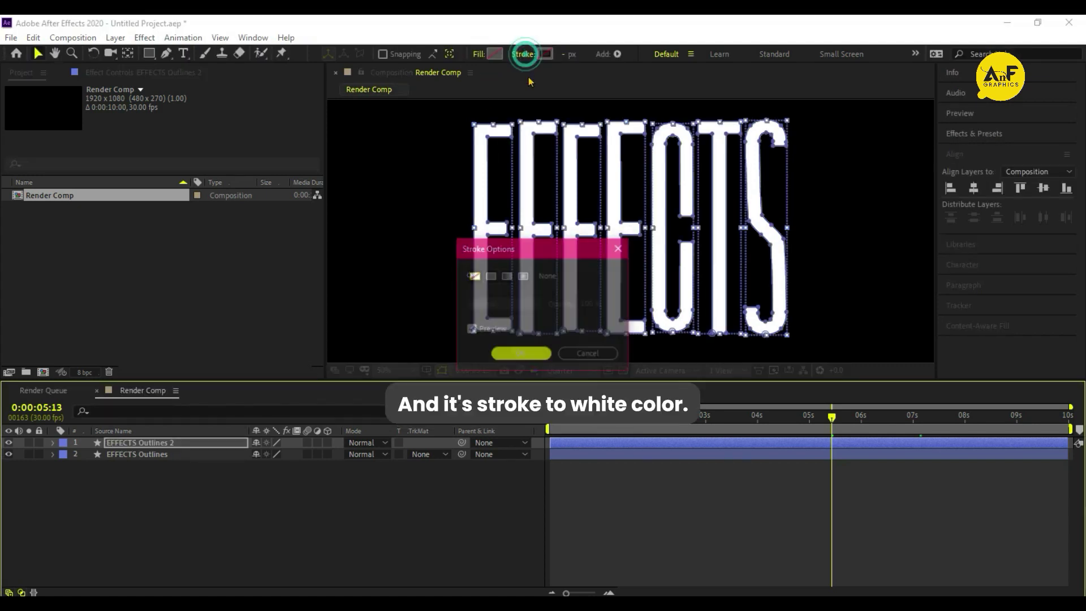
pyautogui.click(490, 276)
pyautogui.click(514, 354)
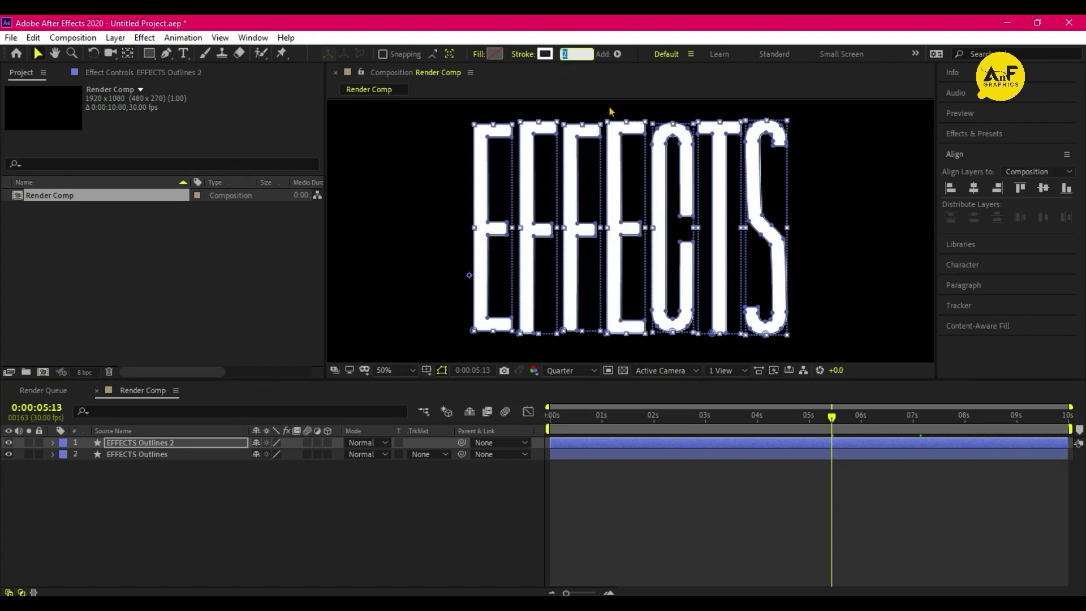
pyautogui.write('4')
pyautogui.press('Return')
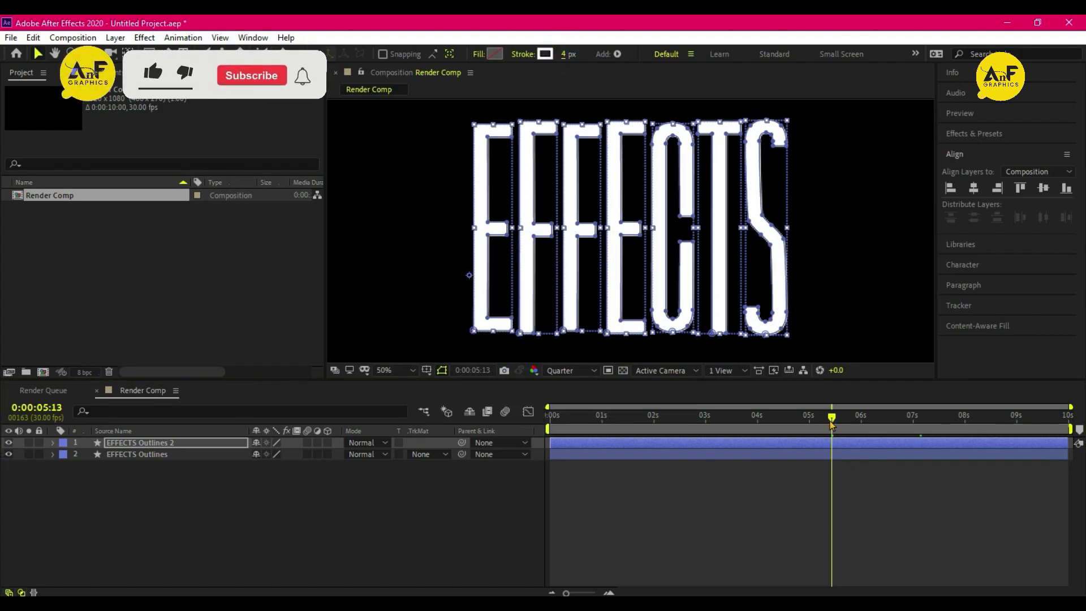
pyautogui.click(551, 442)
pyautogui.press('space')
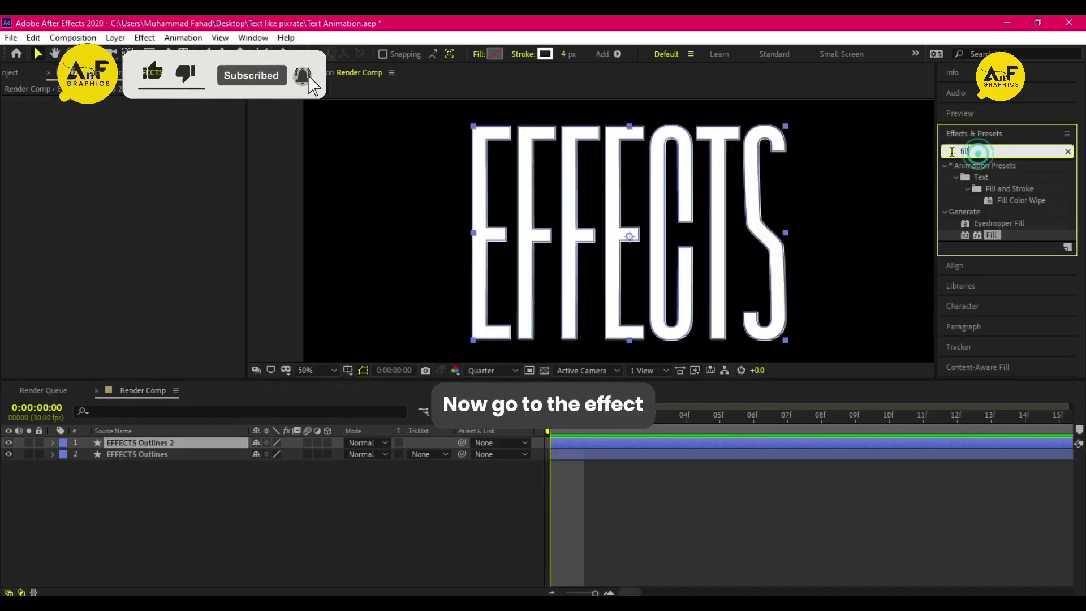
# Apply Echo to EFFECTS Outlines 2 with 0.097 s echo time and 4 echoes.
pyautogui.press('BackSpace')
pyautogui.press('BackSpace')
pyautogui.press('BackSpace')
pyautogui.write('echo')
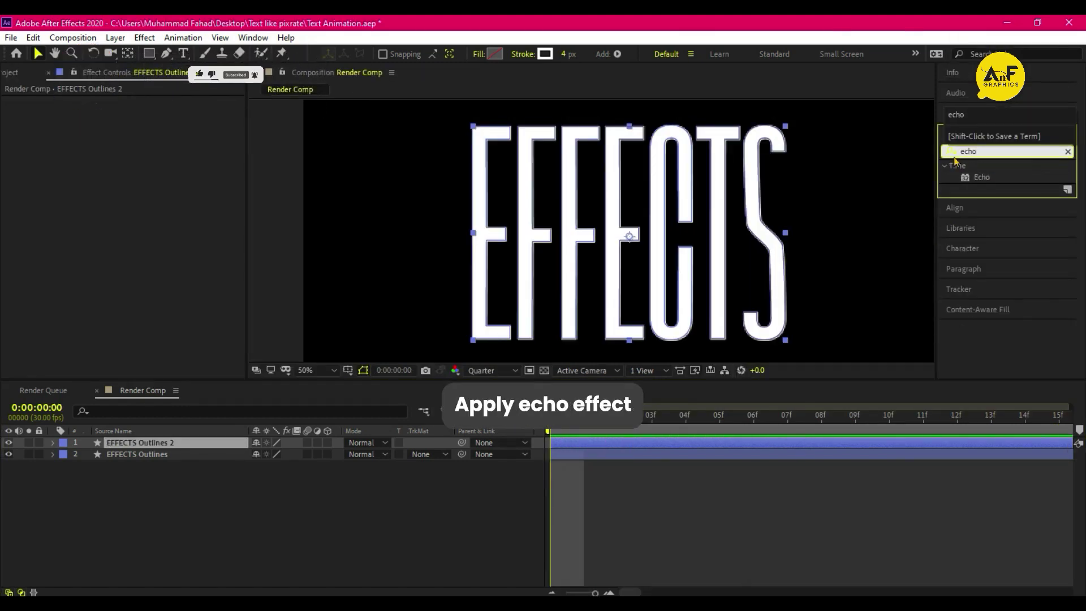
pyautogui.moveTo(982, 177); pyautogui.dragTo(169, 443)
pyautogui.write('0.')
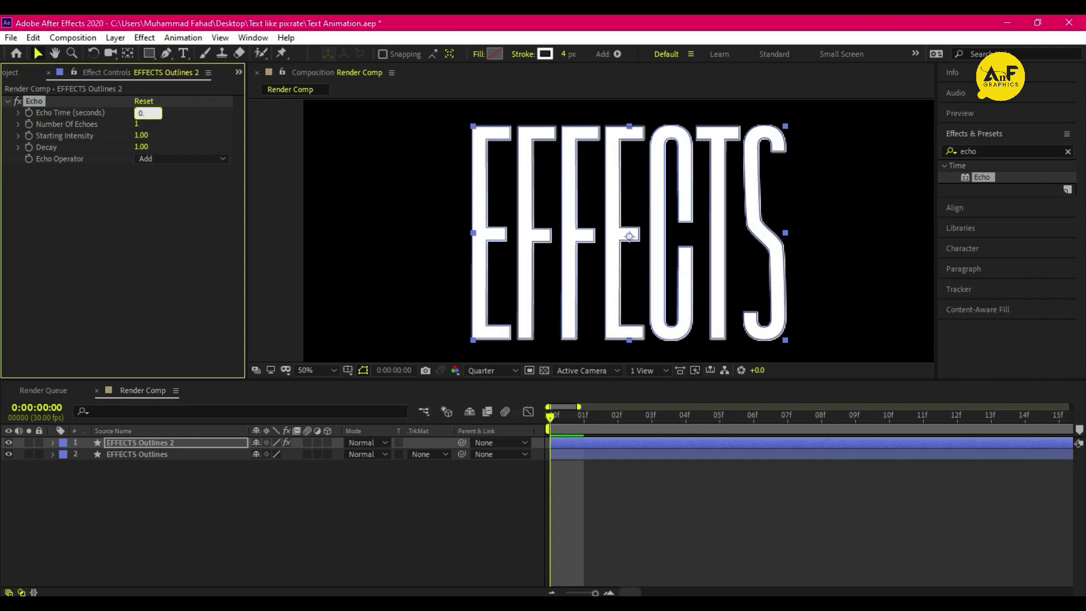
pyautogui.write('097')
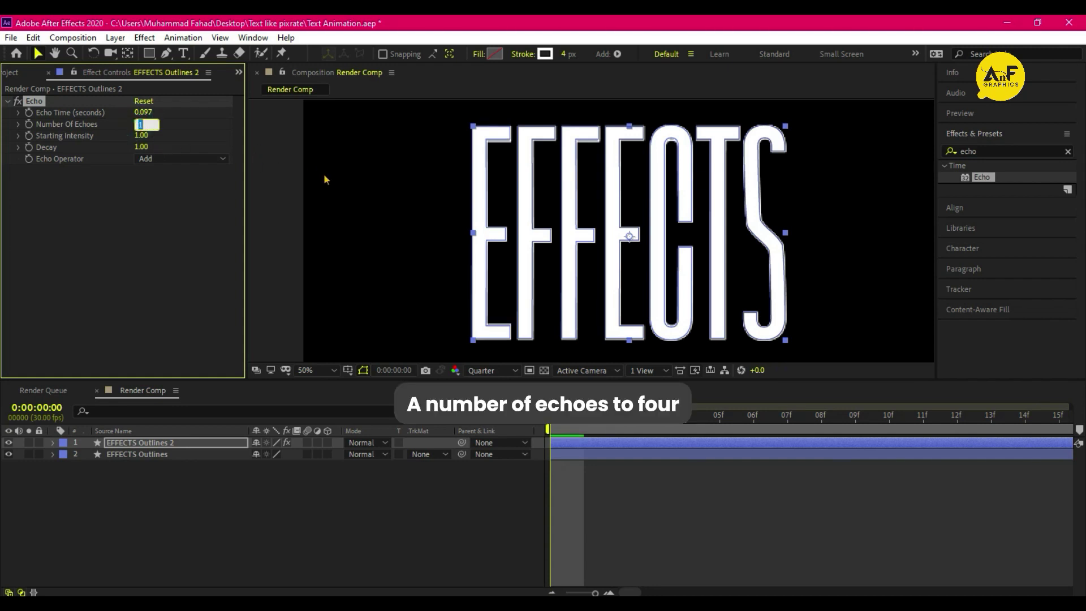
pyautogui.write('4')
pyautogui.press('Return')
pyautogui.press('space')
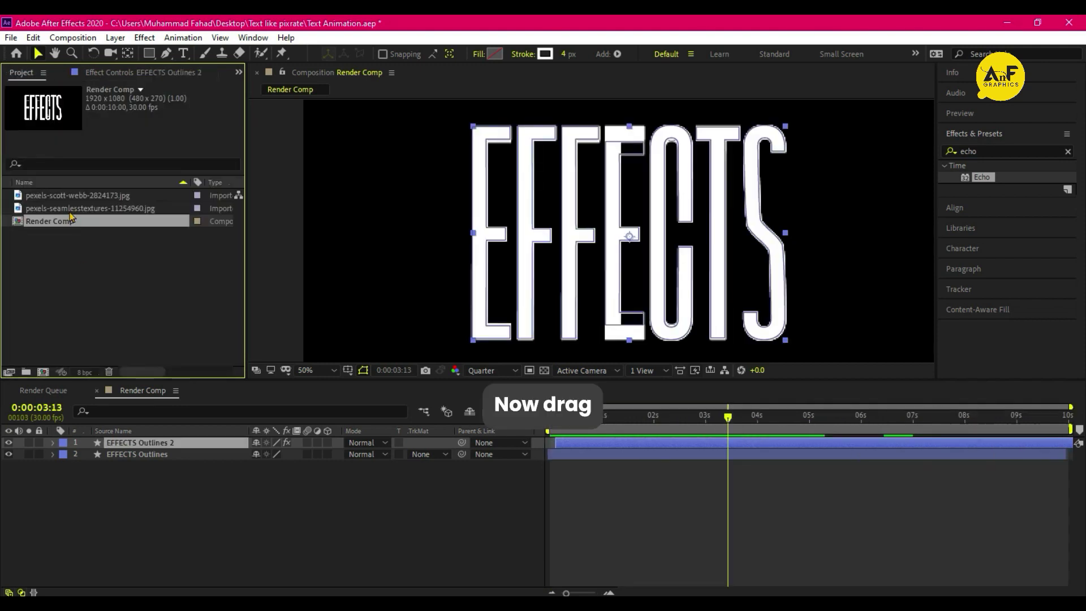
# Add the pexels seamless texture to the comp and apply Time Displacement to EFFECTS Outlines.
pyautogui.click(66, 208)
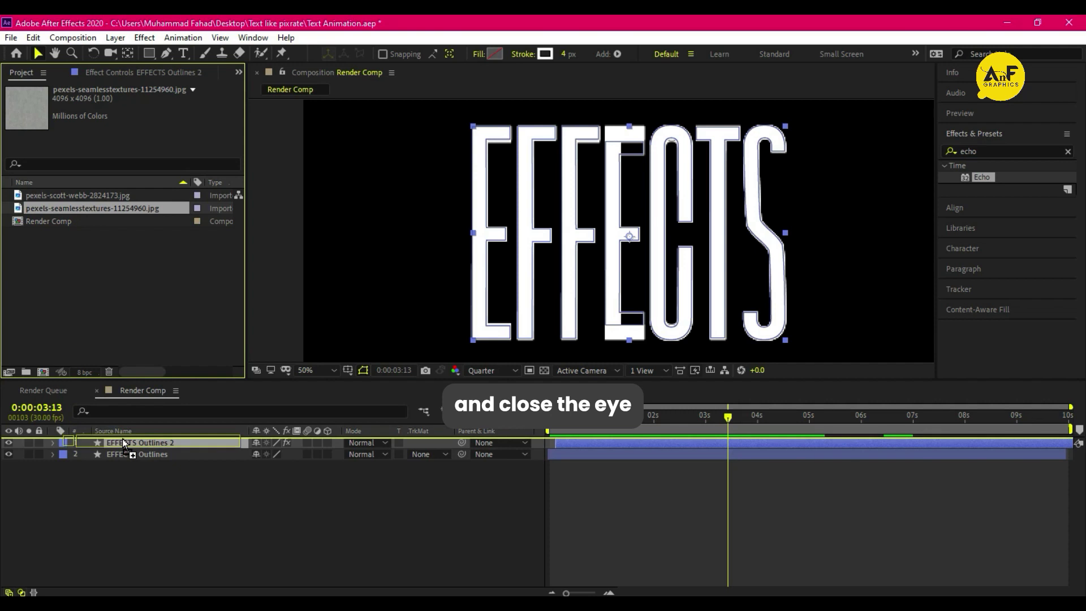
pyautogui.moveTo(121, 421); pyautogui.dragTo(112, 457)
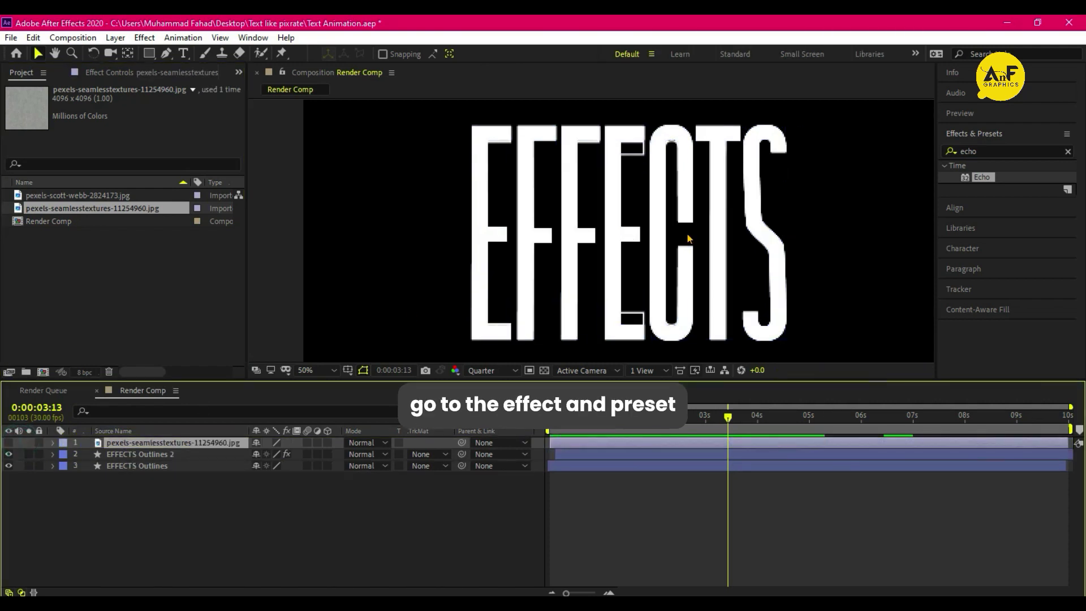
pyautogui.doubleClick(983, 150)
pyautogui.write('ti')
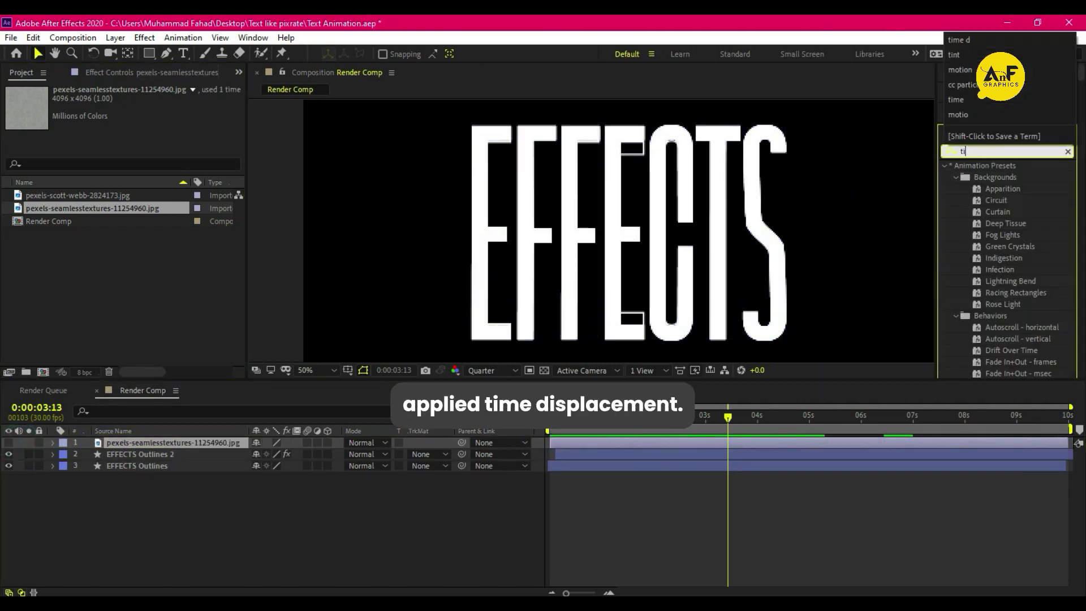
pyautogui.write('me d')
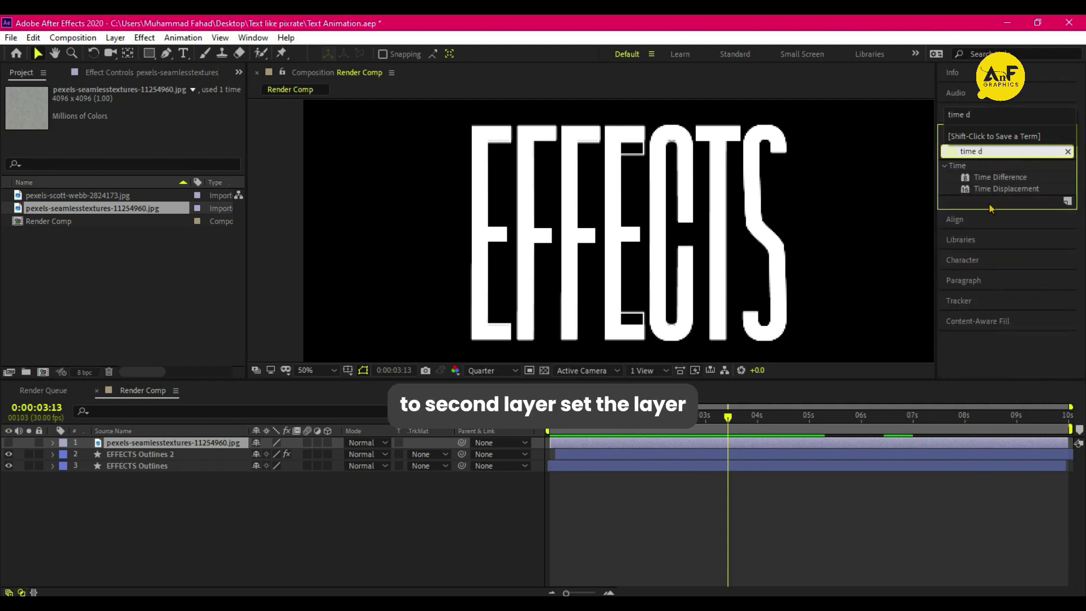
pyautogui.moveTo(1006, 189); pyautogui.dragTo(149, 472)
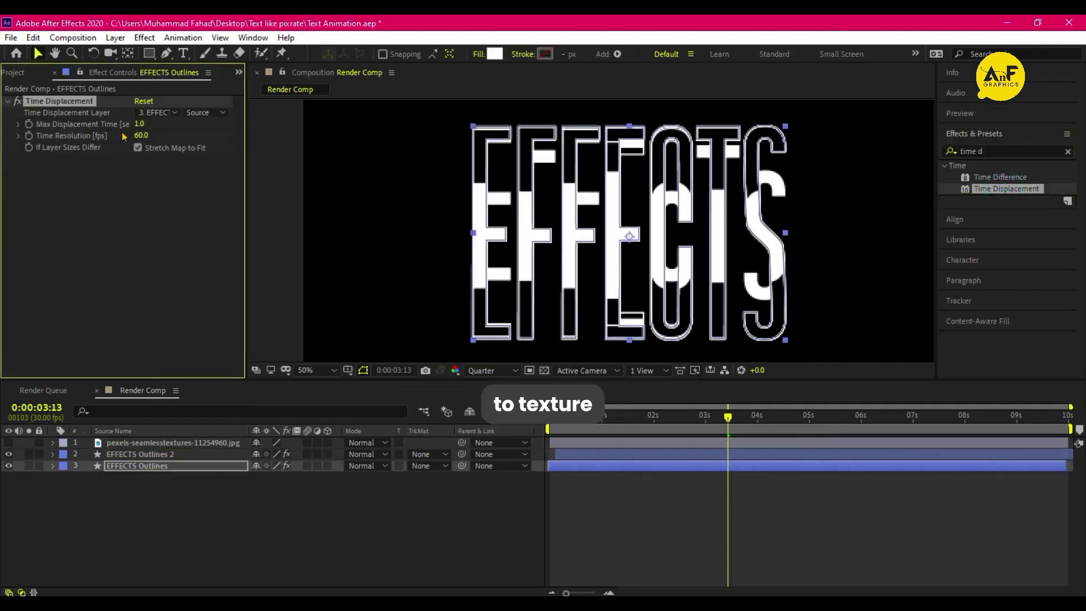
# Set the Time Displacement map layer on EFFECTS Outlines to '1. pexels-seamlesstextures'.
pyautogui.click(158, 112)
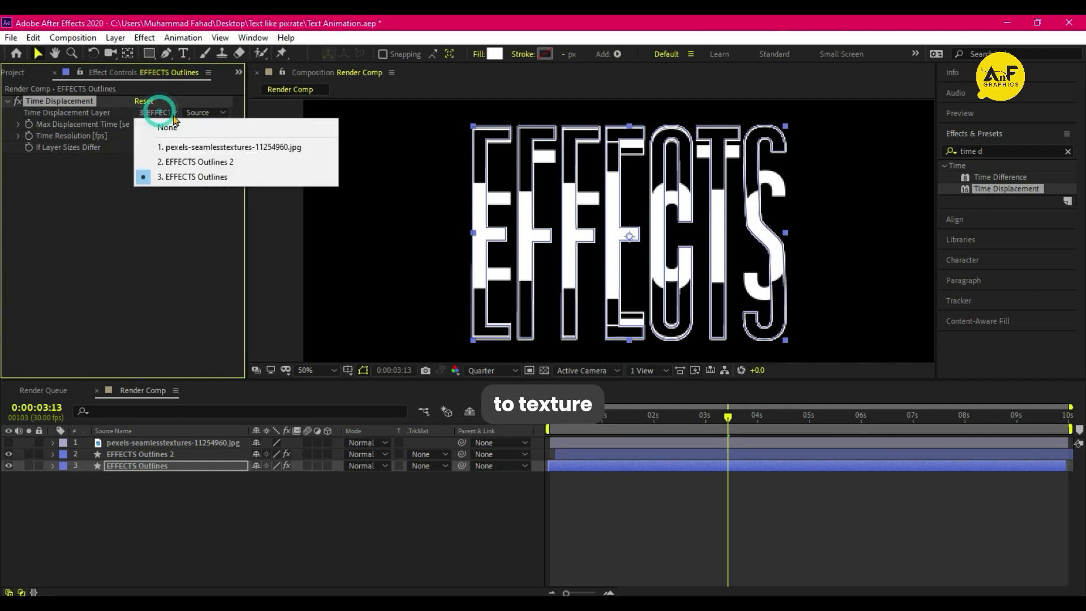
pyautogui.click(205, 148)
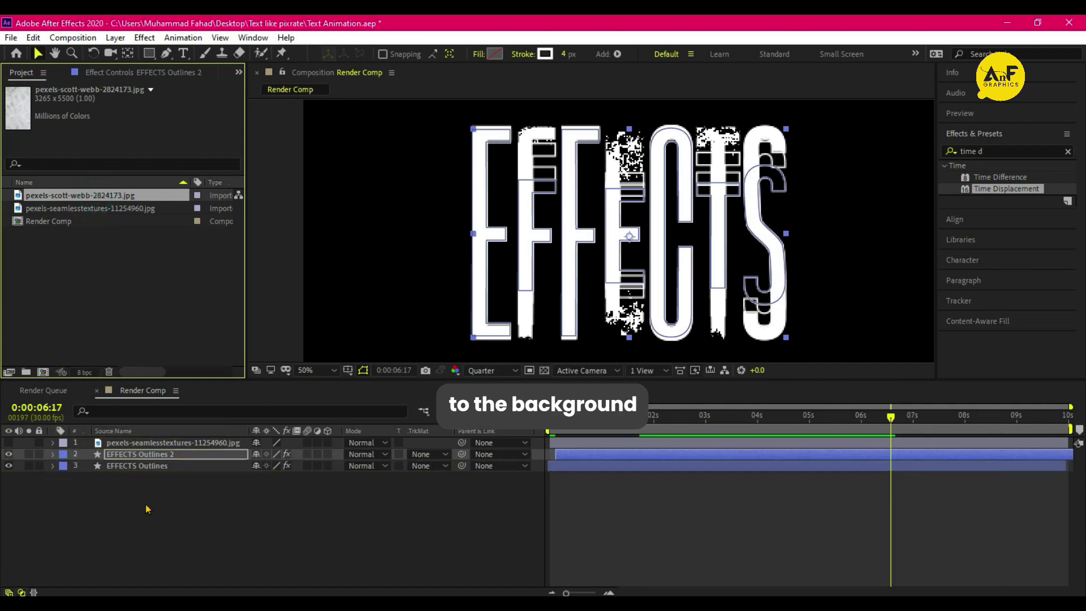
# Add the pexels-scott-webb image as the bottom layer and scale it down.
pyautogui.moveTo(131, 469); pyautogui.dragTo(145, 504)
pyautogui.scroll(-2, 583, 273)
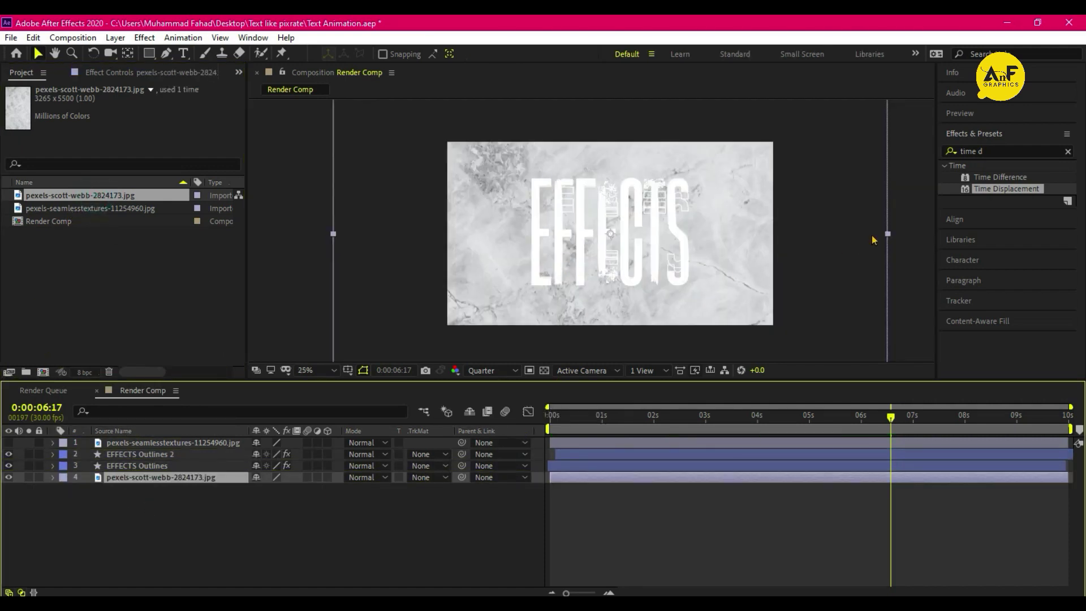
pyautogui.moveTo(888, 238); pyautogui.dragTo(781, 233)
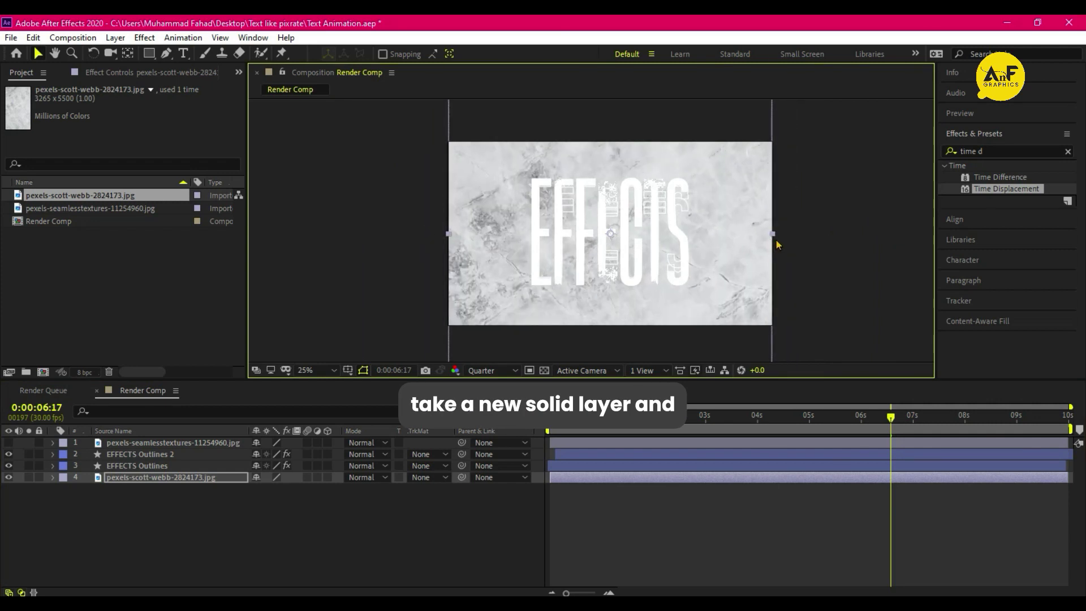
# Create a new yellow solid layer.
pyautogui.rightClick(287, 540)
pyautogui.moveTo(318, 387)
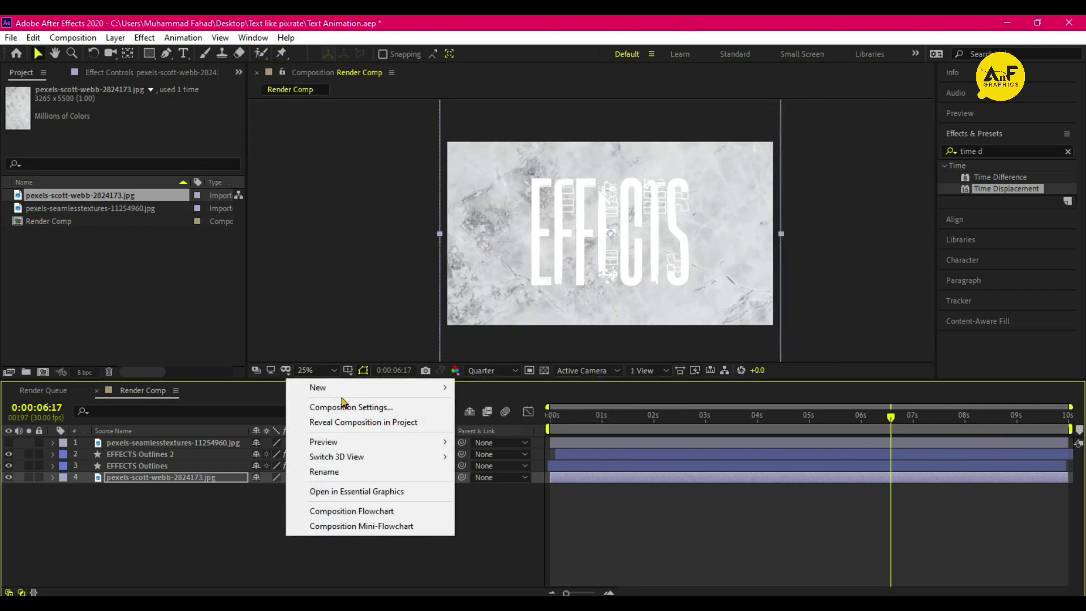
pyautogui.click(495, 426)
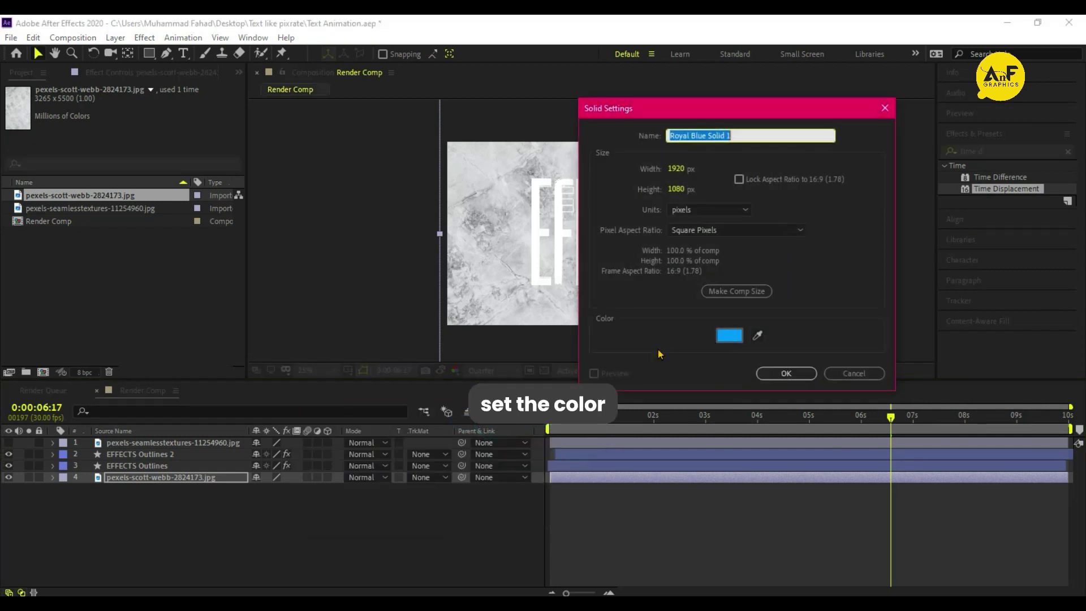
pyautogui.click(728, 336)
pyautogui.click(807, 375)
pyautogui.click(916, 347)
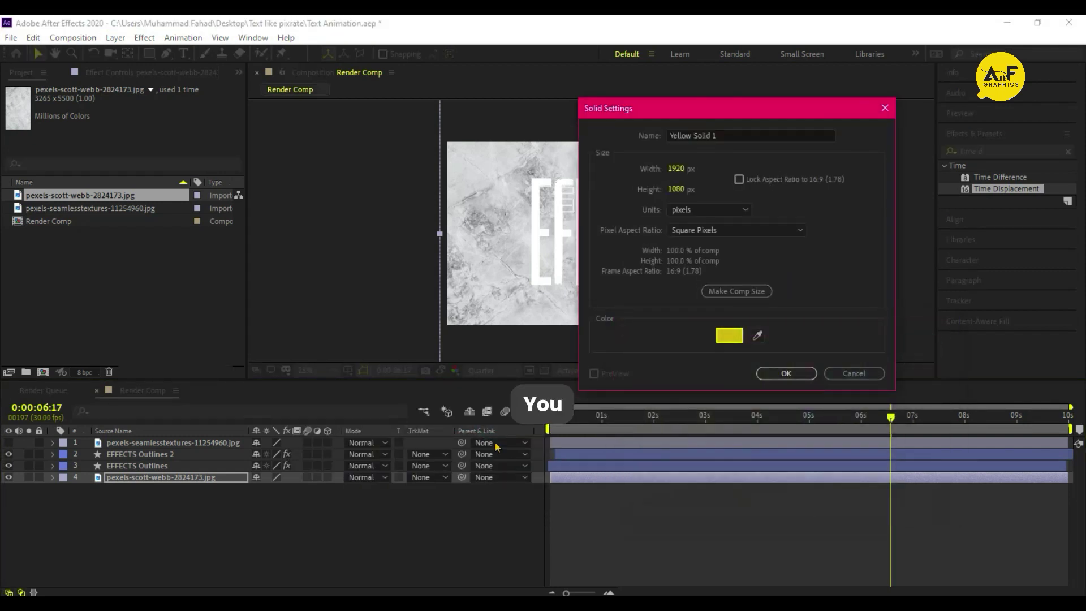
pyautogui.click(801, 376)
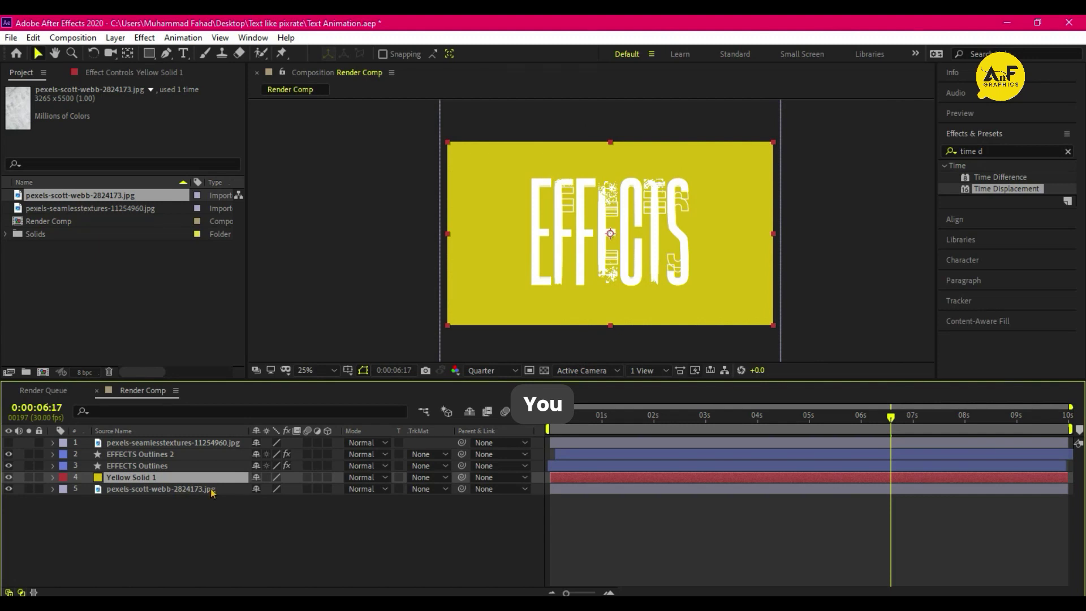
# Place the yellow solid beneath the scott-webb image and set the image to Multiply.
pyautogui.moveTo(189, 483); pyautogui.dragTo(188, 496)
pyautogui.click(368, 477)
pyautogui.click(562, 164)
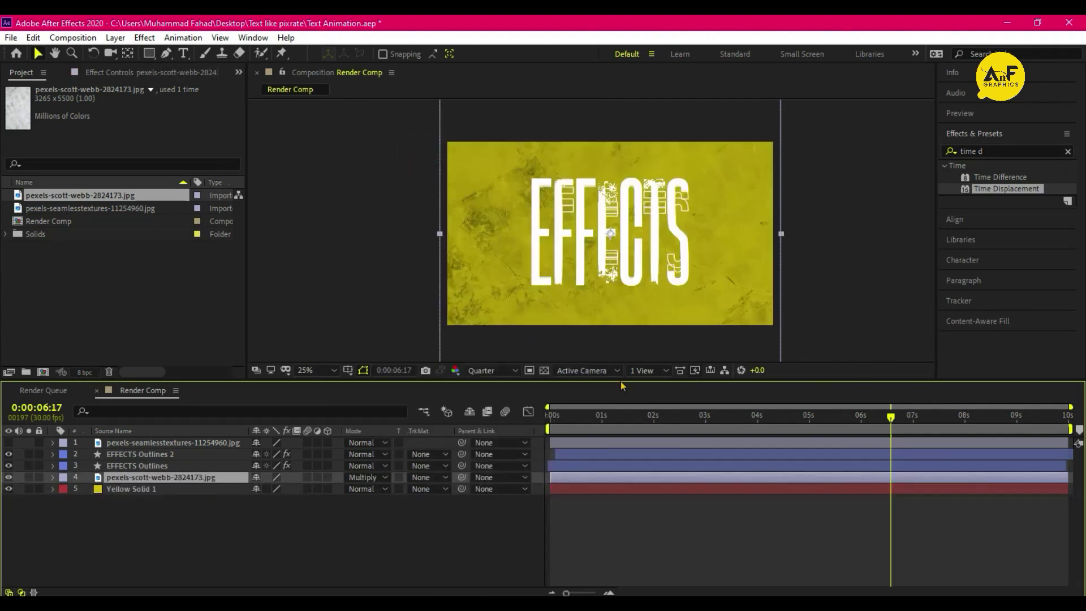